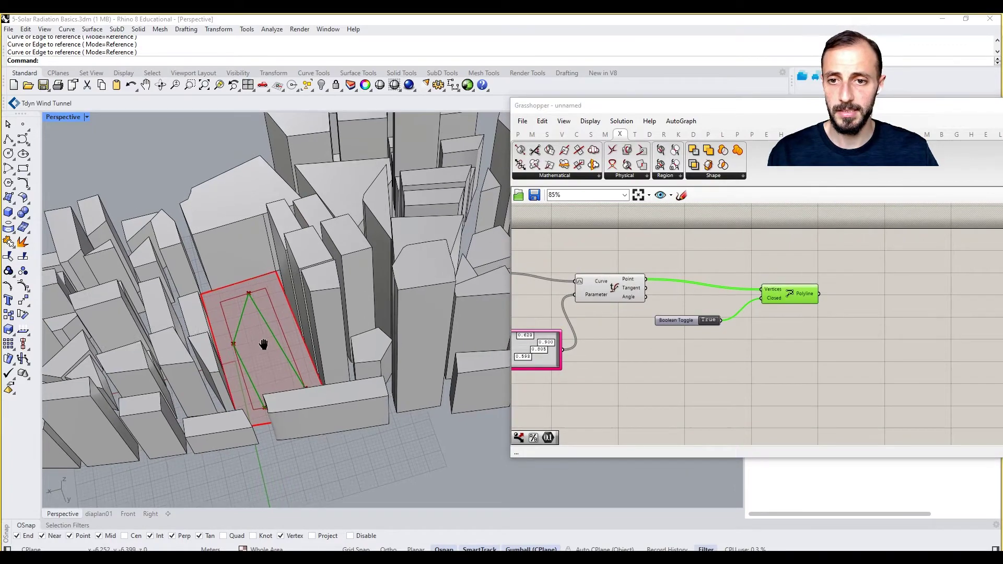
Lower the second value of the gene pool driving the curve parameters to about 0.8.
scroll(298, 312, "up", 3)
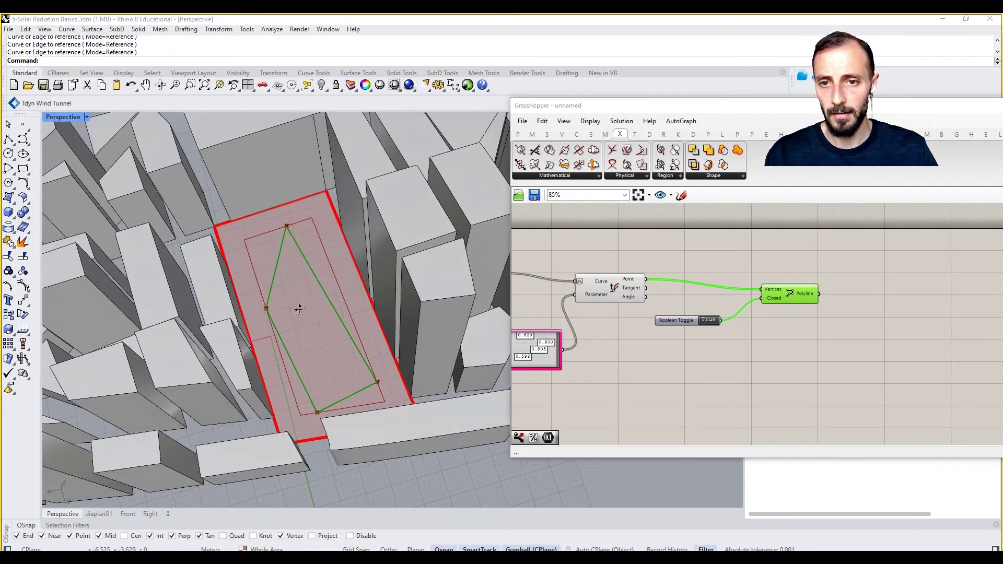
right_click_drag(603, 321, 708, 327)
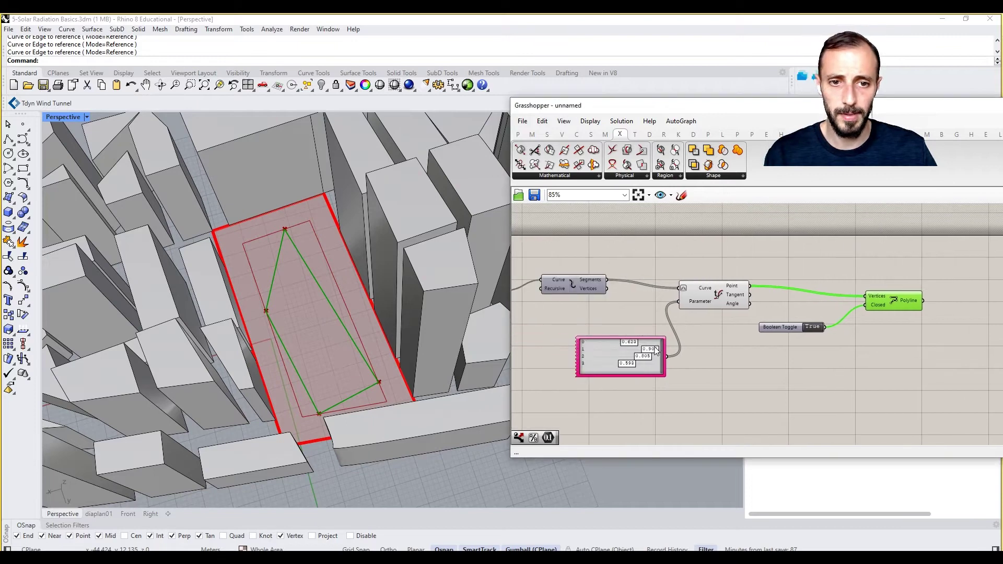
mouse_move(655, 349)
left_mouse_down()
mouse_move(631, 350)
mouse_move(643, 349)
left_mouse_up()
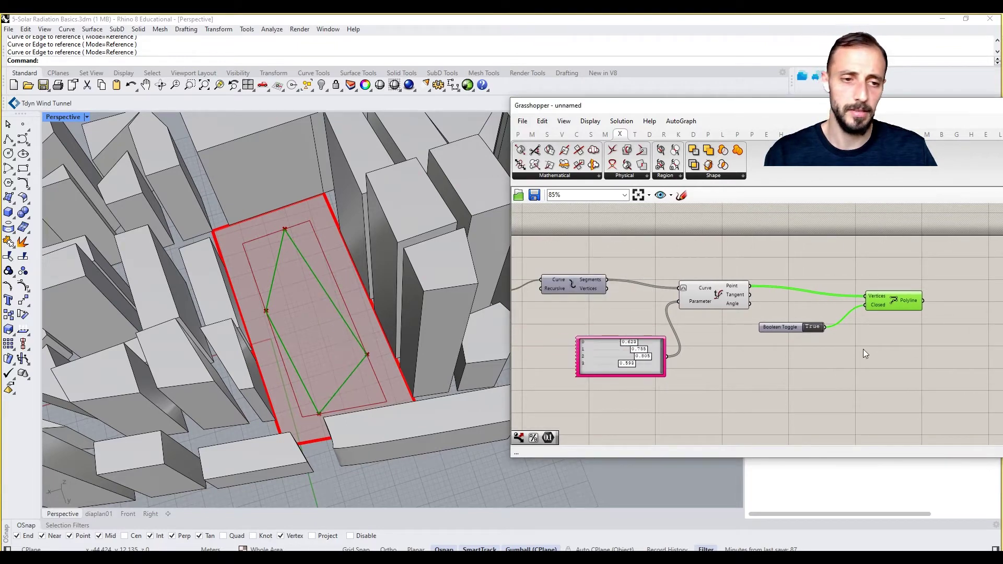
Add a scribble note reading "Sqm Limit" on the canvas below the Polyline component.
right_click_drag(954, 341, 736, 356)
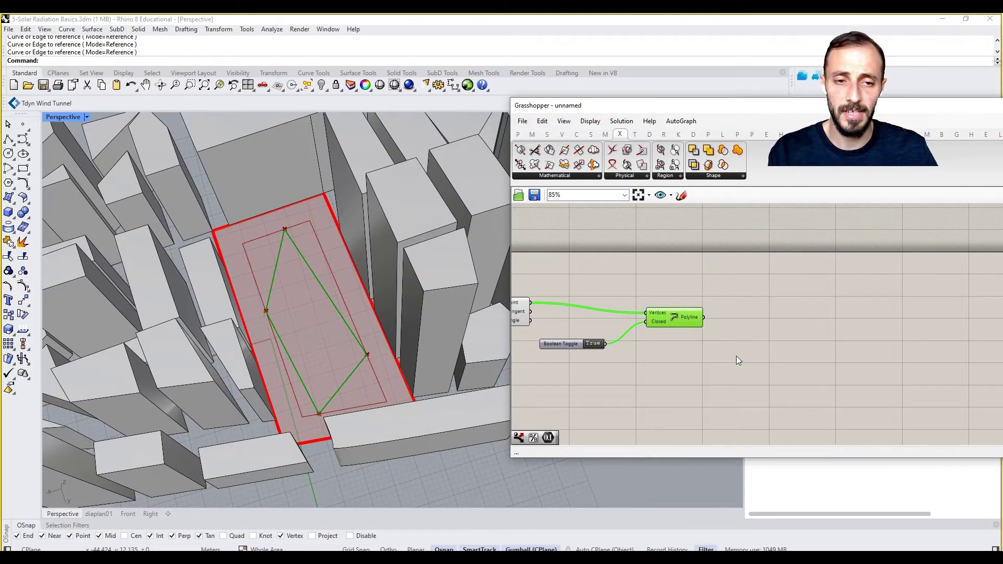
double_click(725, 369)
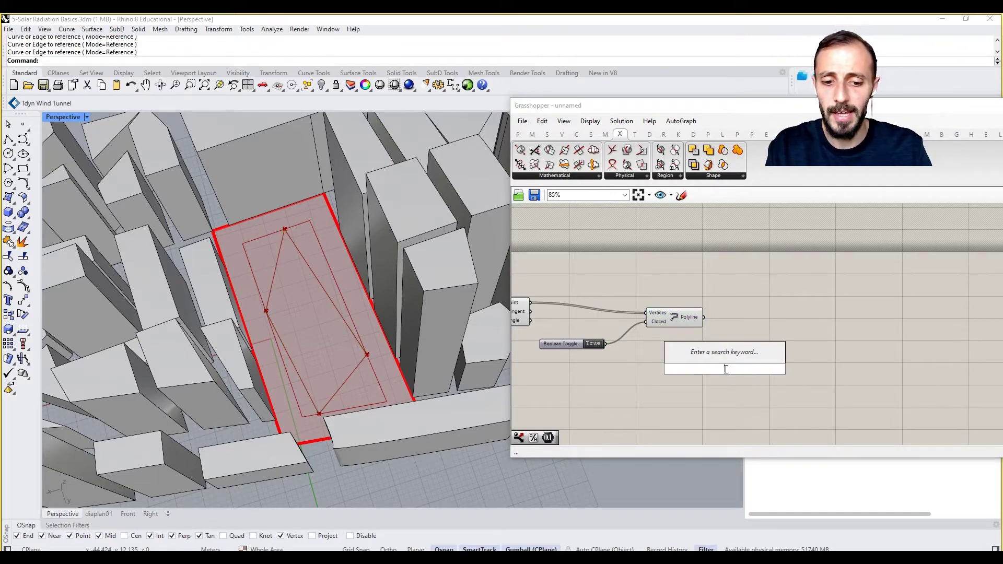
type("scr")
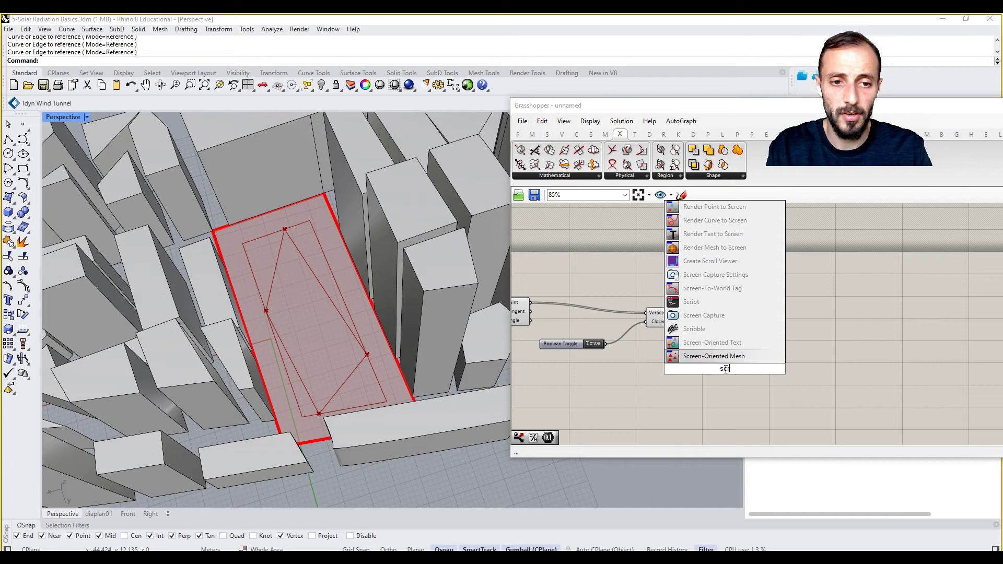
left_click(701, 331)
double_click(718, 370)
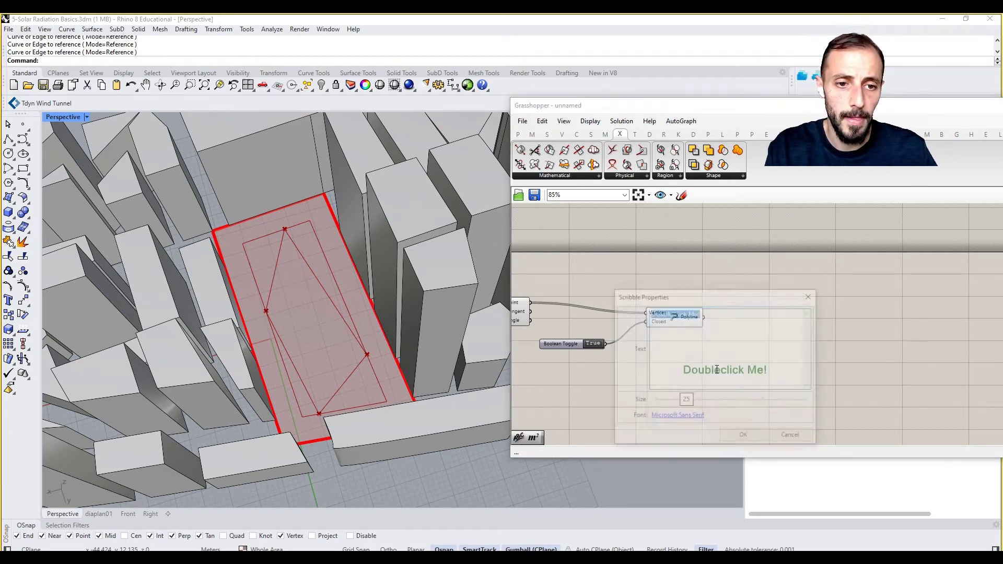
type("Sqm Limit")
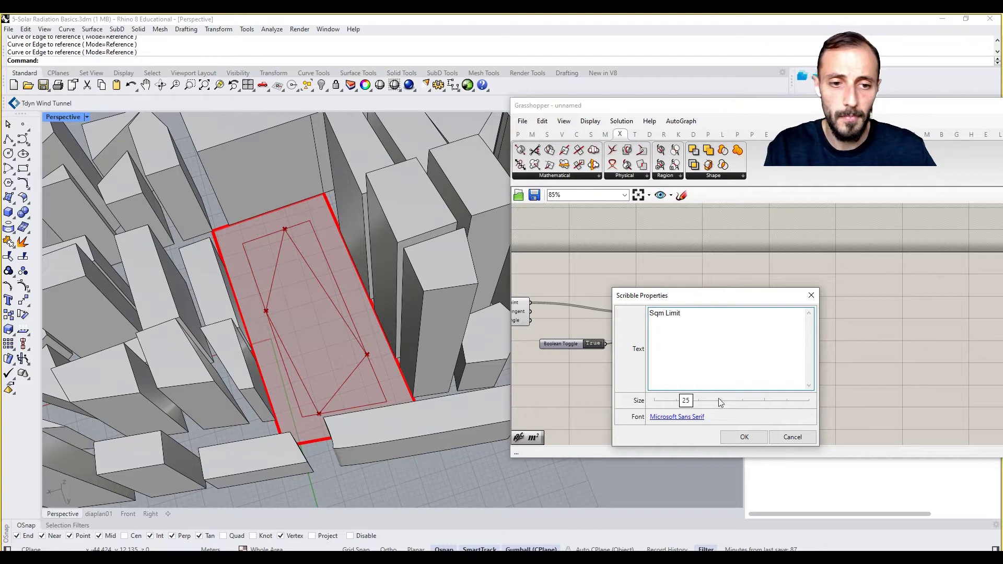
left_click(738, 440)
Add a number slider with the value 2000 beneath the Sqm Limit note.
double_click(714, 401)
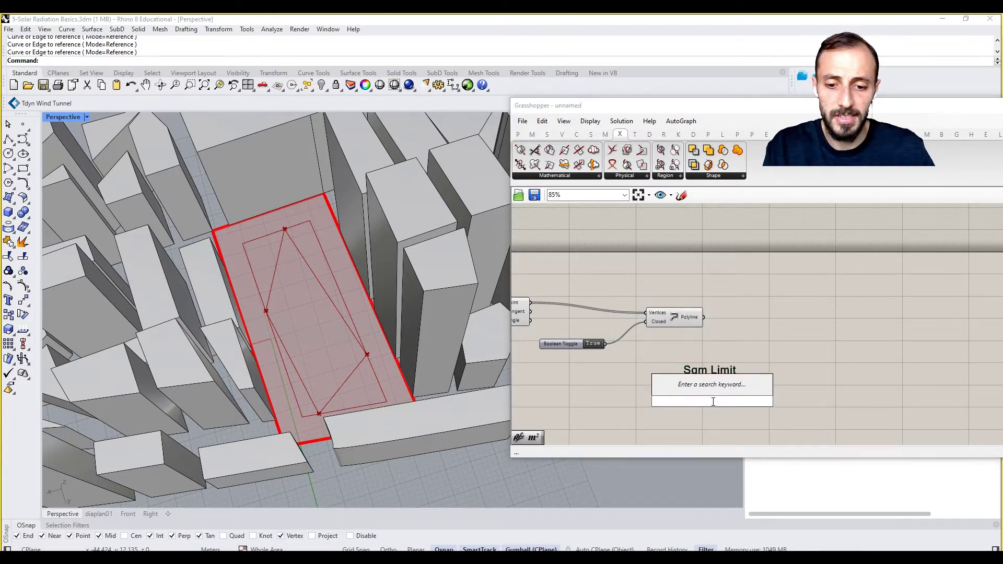
type("2000")
key("Return")
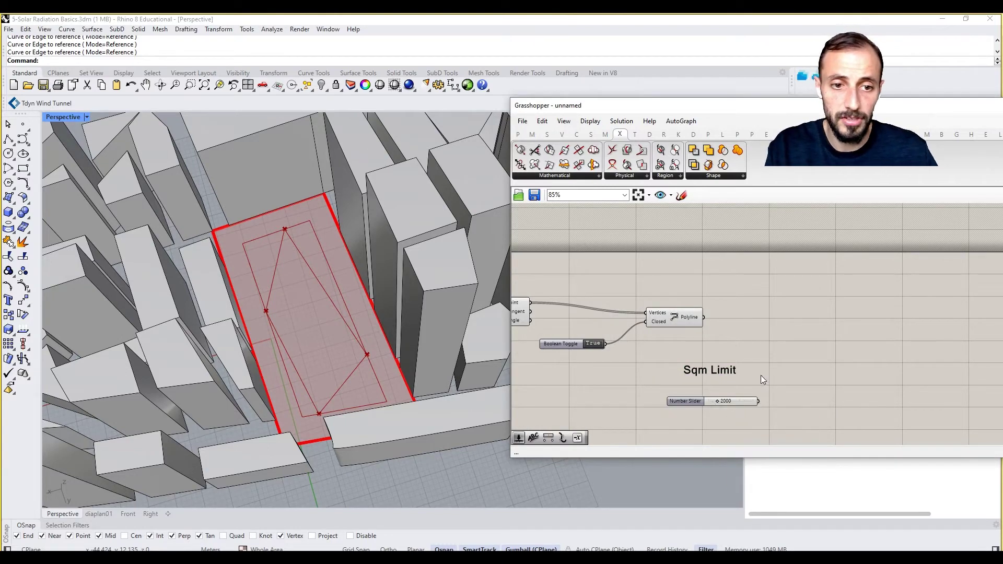
Group the Sqm Limit note with its slider and shift the group slightly down on the canvas.
mouse_move(764, 357)
left_mouse_down()
mouse_move(645, 422)
mouse_move(635, 400)
left_mouse_up()
right_click(634, 399)
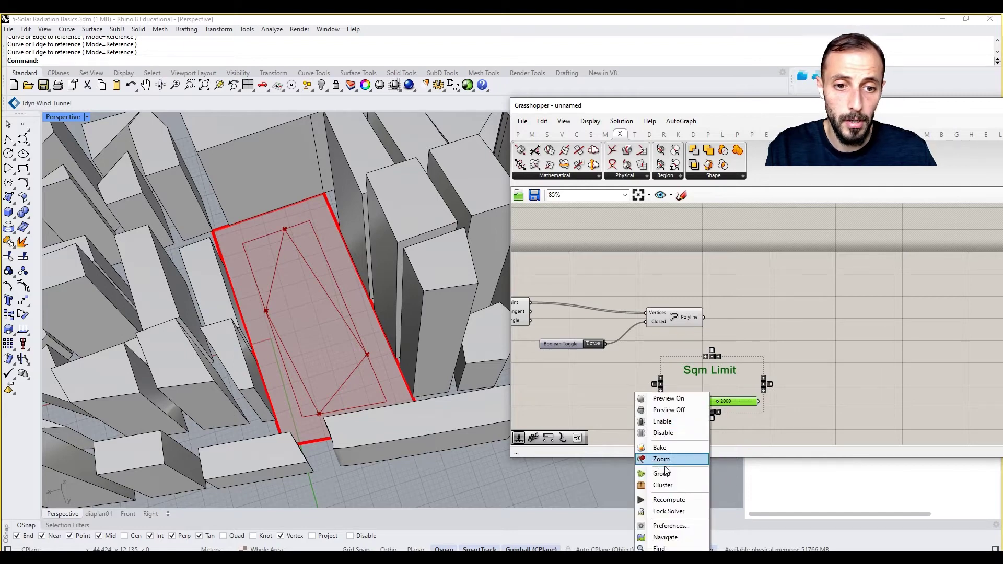
left_click(662, 474)
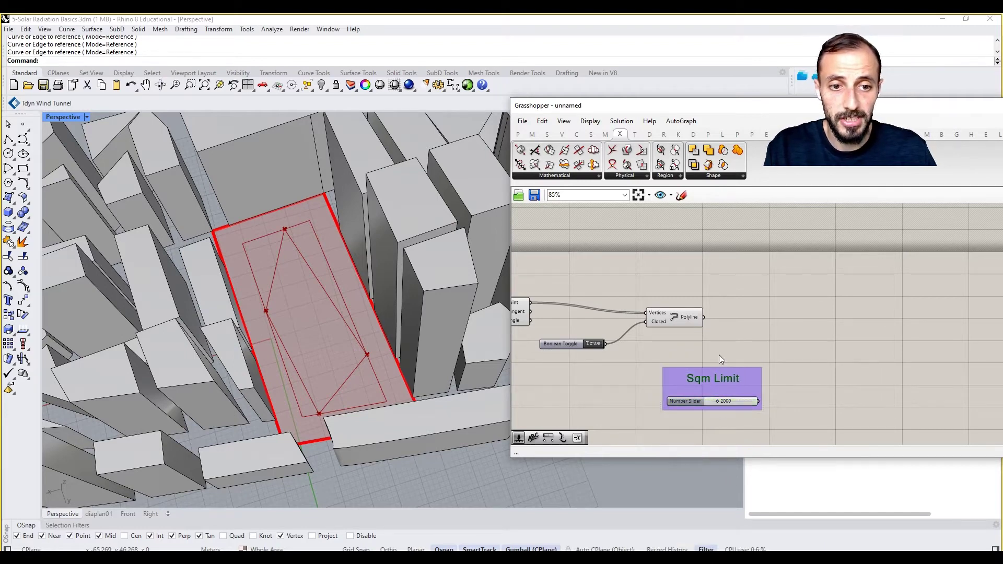
left_click(719, 355)
right_click_drag(719, 356, 718, 325)
left_click_drag(718, 357, 716, 366)
left_click(787, 336)
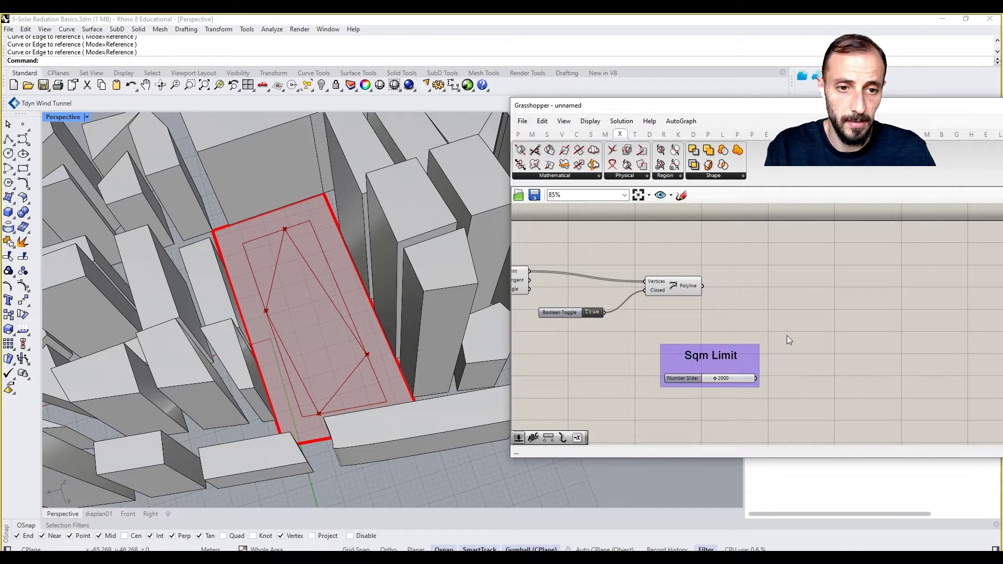
right_click_drag(788, 336, 787, 305)
Add a second scribble note reading "Floor Height" below the Sqm Limit group.
right_click_drag(331, 302, 316, 294)
scroll(314, 299, "up", 2)
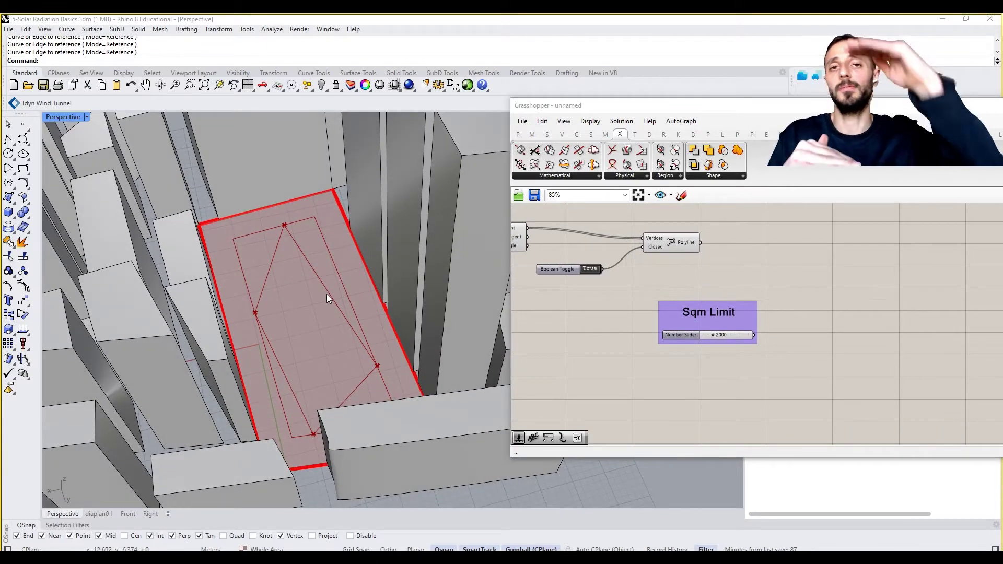
double_click(669, 372)
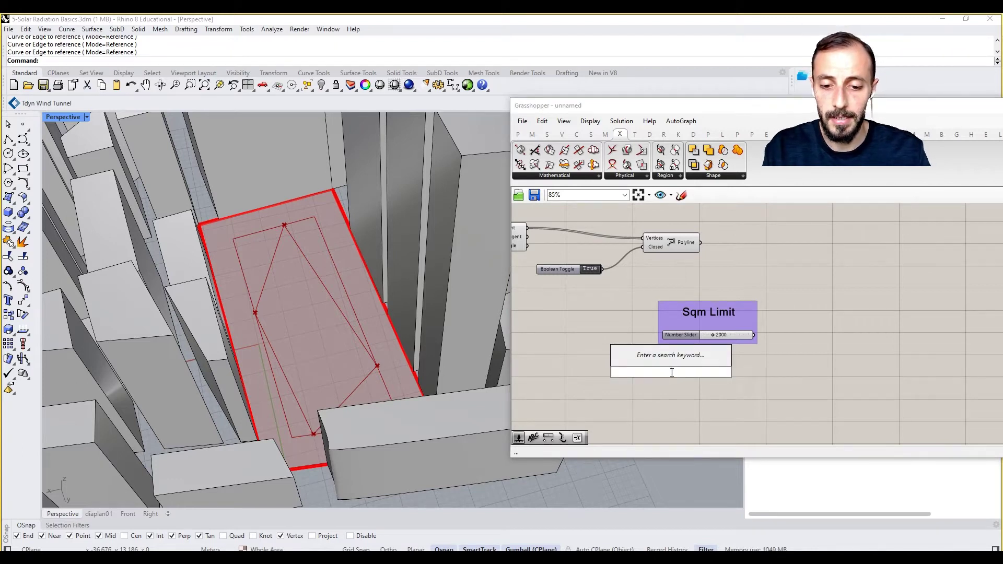
type("scr")
left_click(667, 335)
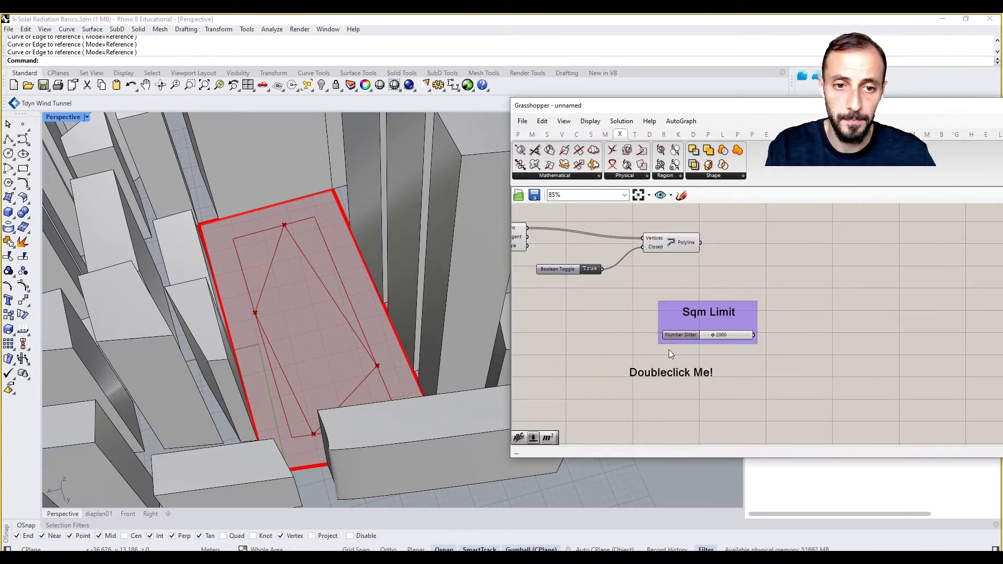
double_click(675, 371)
type("Floor Height")
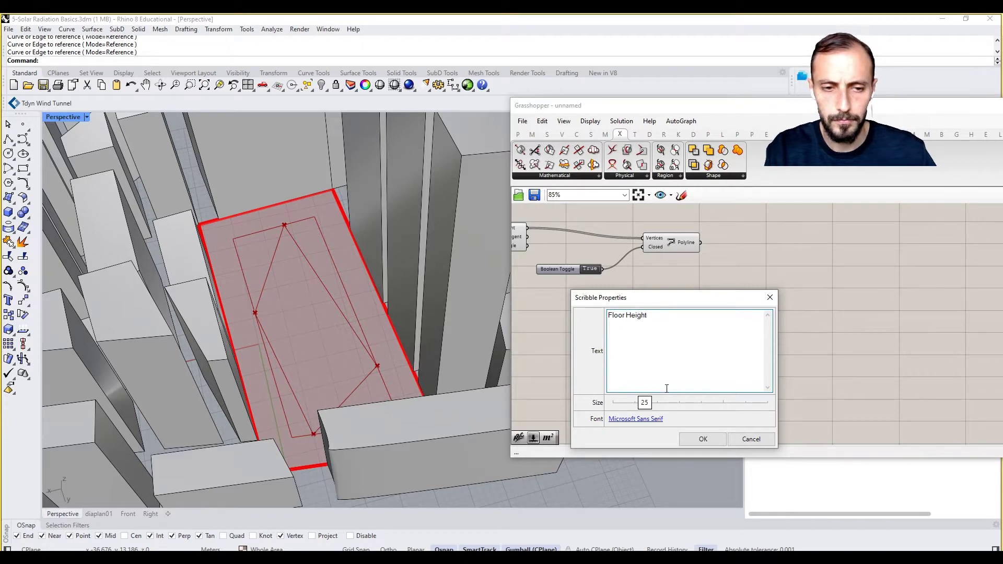
left_click(703, 439)
Add a number slider with the value 5 under the Floor Height note and group the two together.
double_click(679, 399)
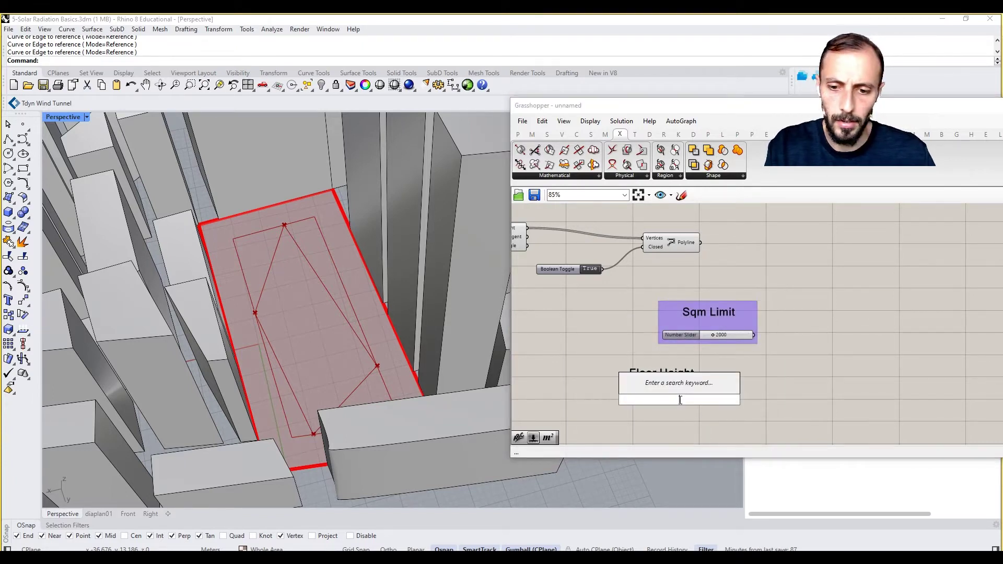
type("5")
key("Return")
left_click_drag(732, 368, 622, 414)
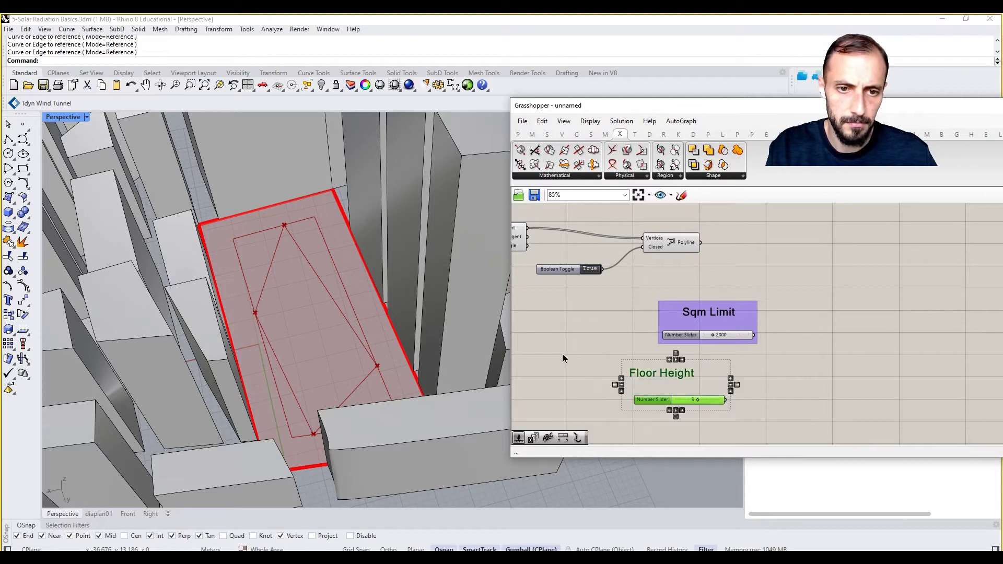
right_click(563, 355)
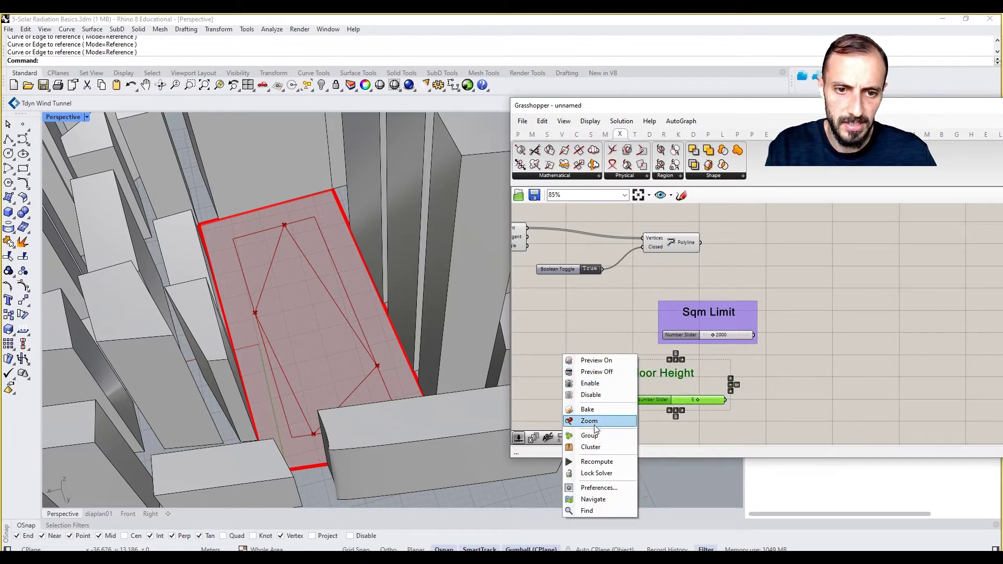
left_click(600, 437)
Set the Floor Height slider to 8.
scroll(701, 402, "up", 2)
mouse_move(695, 399)
left_mouse_down()
mouse_move(709, 400)
mouse_move(711, 377)
mouse_move(704, 402)
left_mouse_up()
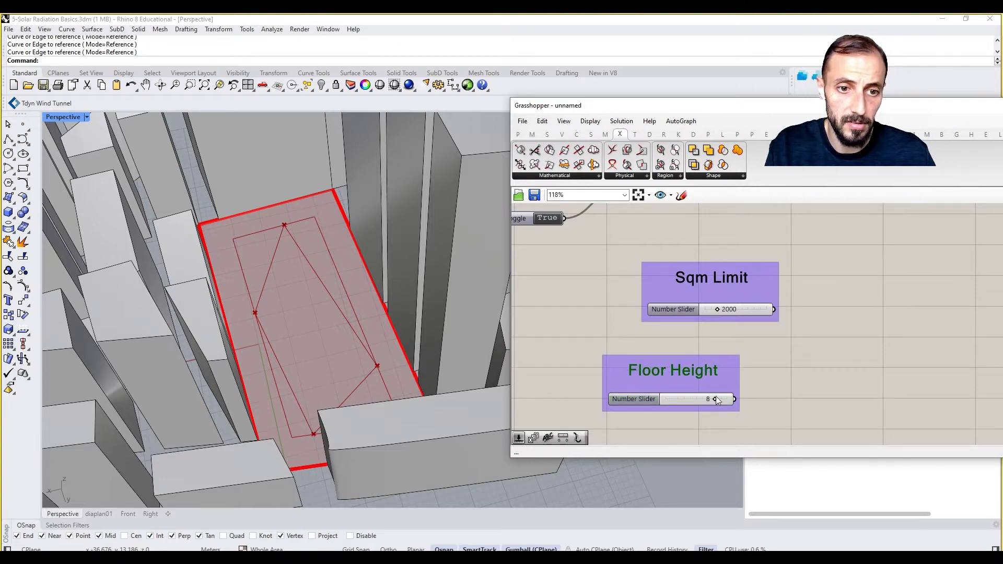
scroll(717, 400, "down", 2)
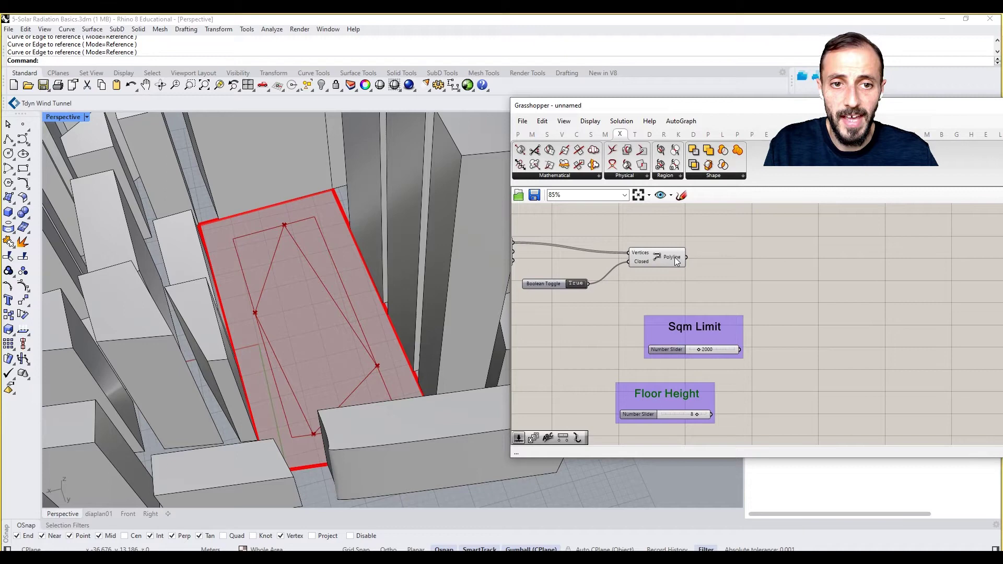
Add an Area component fed by the Polyline output and move the Sqm Limit and Floor Height groups beneath it.
double_click(755, 252)
type("are")
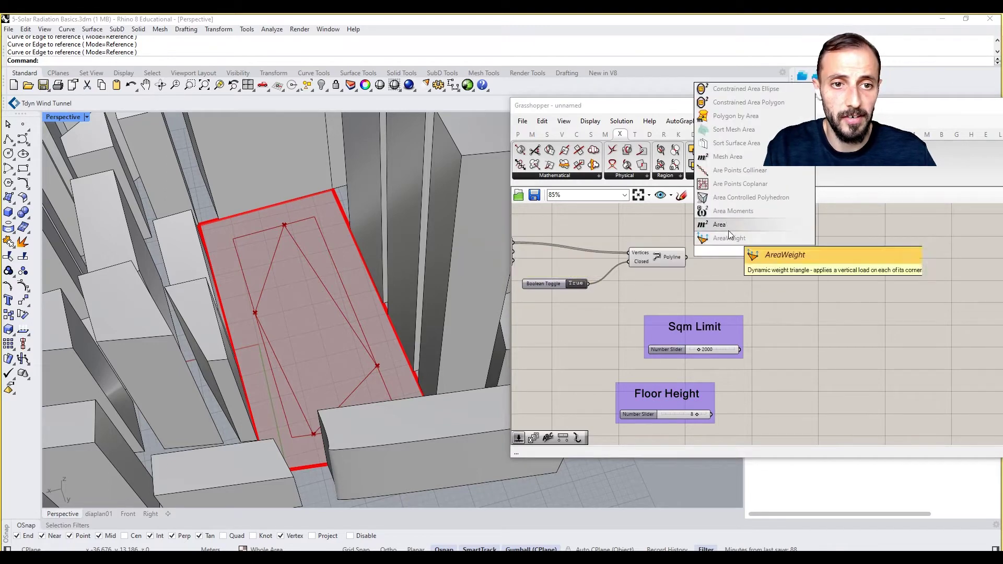
left_click(728, 227)
left_click_drag(687, 258, 724, 250)
left_click_drag(792, 309, 639, 424)
left_click_drag(644, 346, 739, 349)
Turn on the preview of the components from the exploded curve through to the Polyline and group them.
scroll(748, 257, "down", 3)
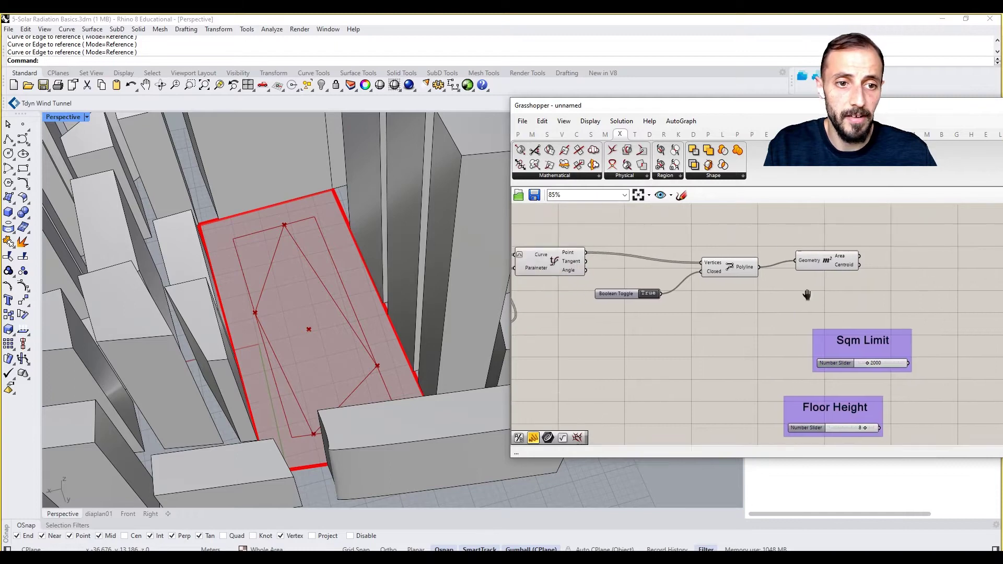
left_click_drag(784, 236, 520, 369)
right_click(617, 372)
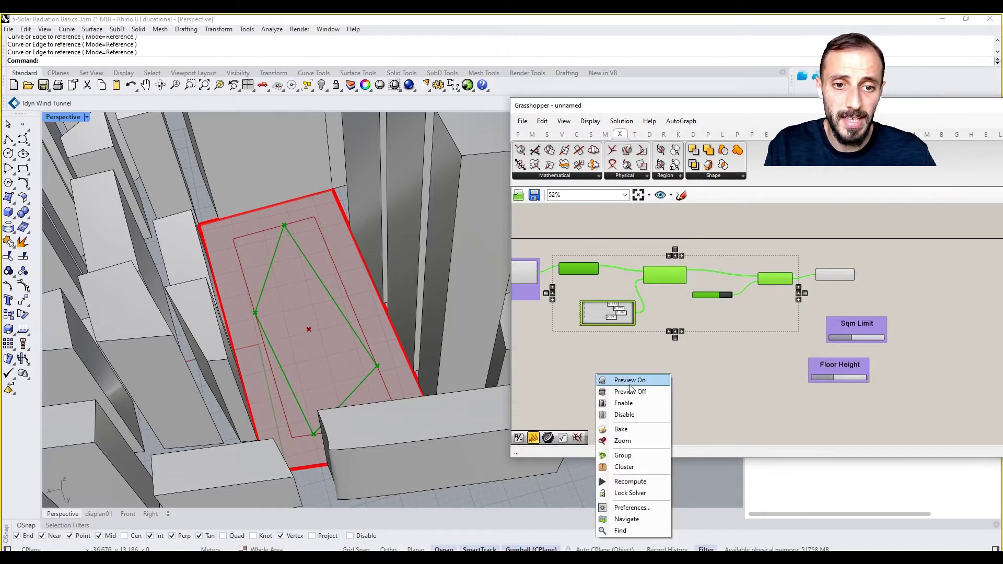
left_click(630, 382)
right_click_drag(745, 324, 682, 346)
right_click(688, 362)
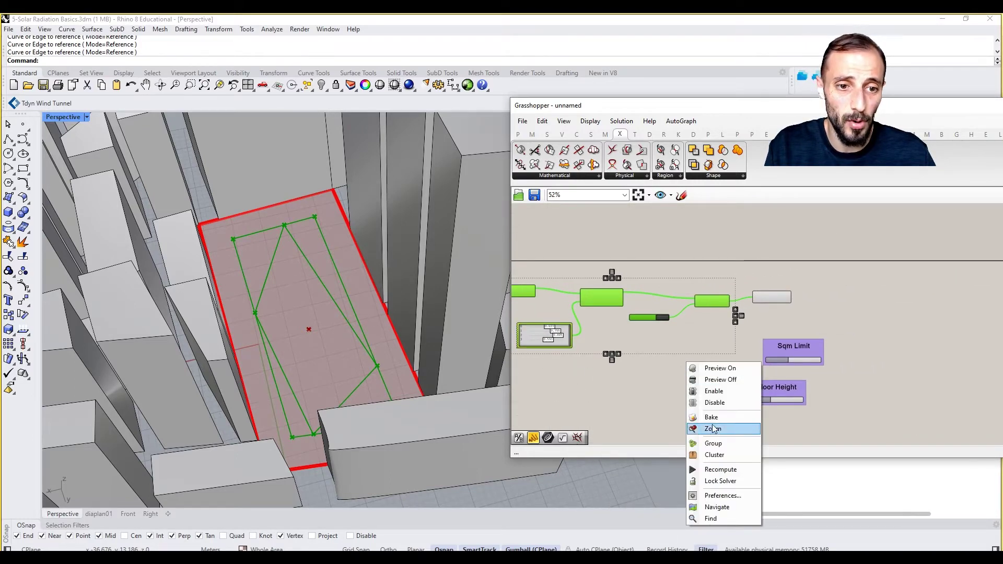
left_click(714, 443)
Add a panel connected to the Area output and place it farther to the right of the Area component.
scroll(809, 325, "up", 5)
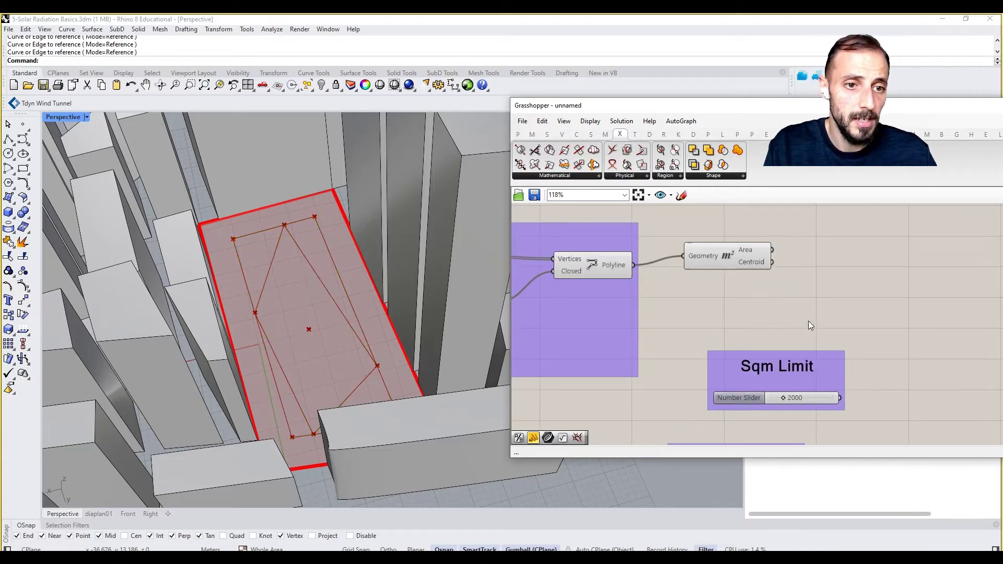
double_click(858, 249)
type("panel")
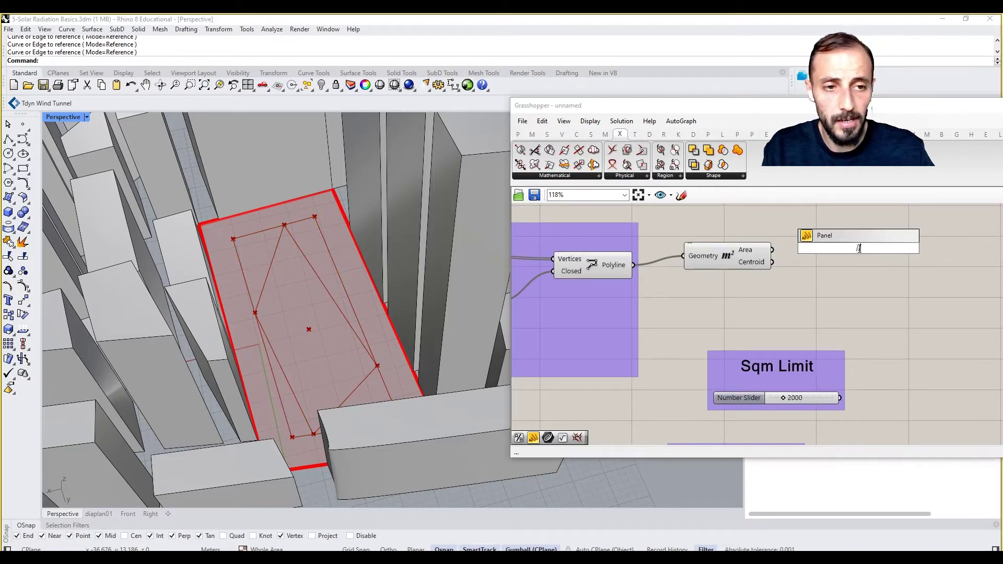
key("Return")
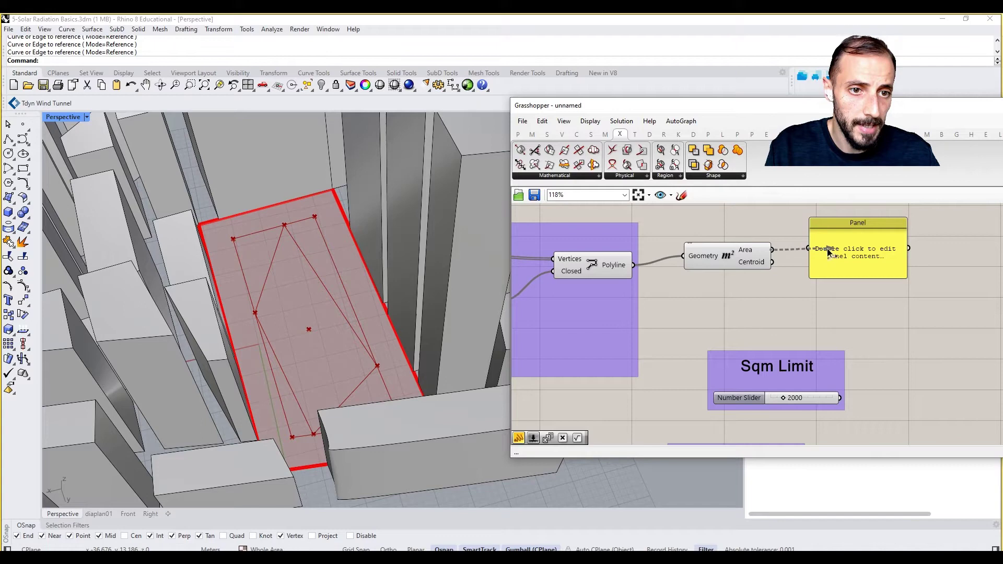
left_click_drag(827, 250, 826, 249)
right_click_drag(852, 256, 808, 277)
left_click_drag(792, 279, 863, 270)
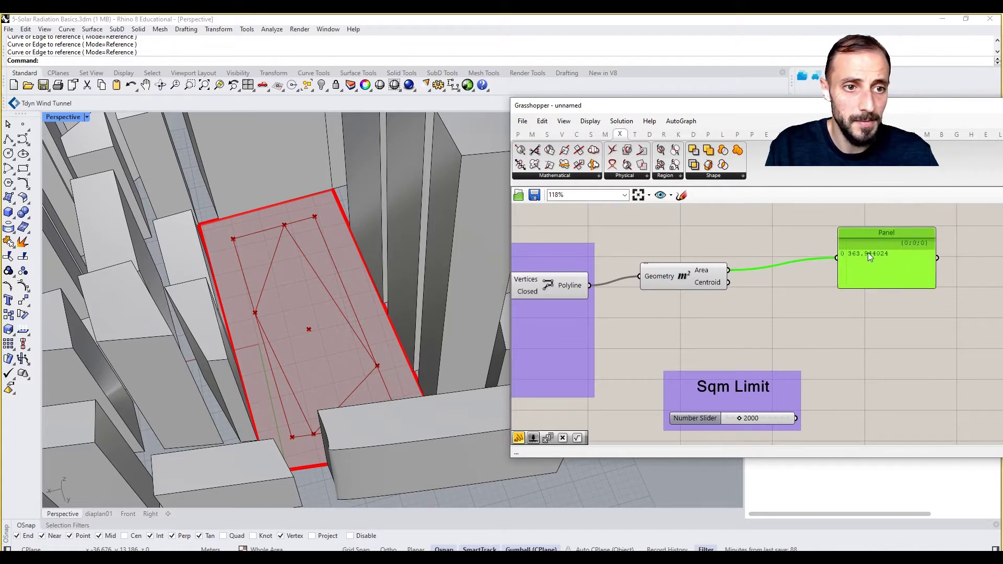
Add a Division component, wiring the Sqm Limit slider into A and the Area output into B.
scroll(836, 287, "down", 2)
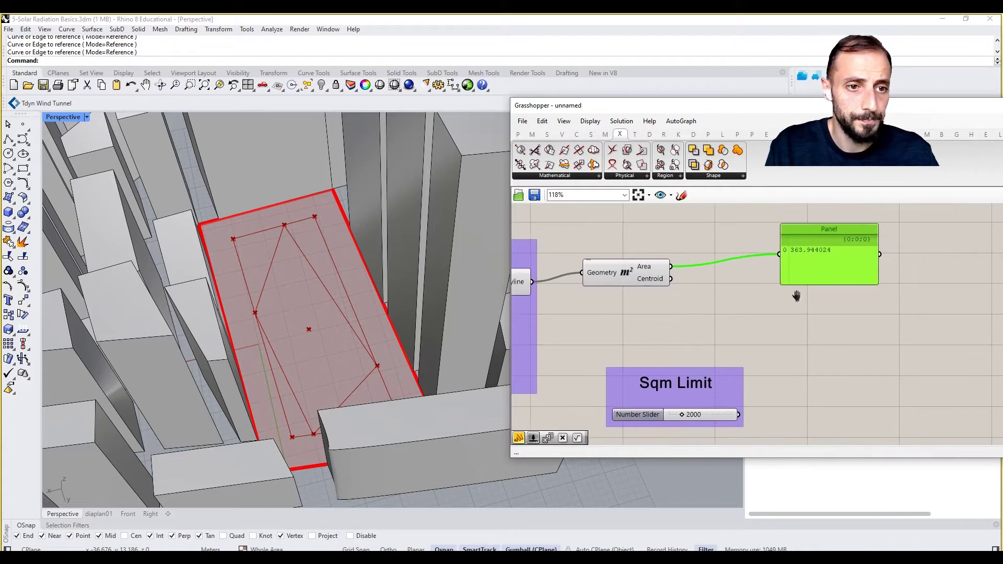
double_click(812, 329)
type("divi")
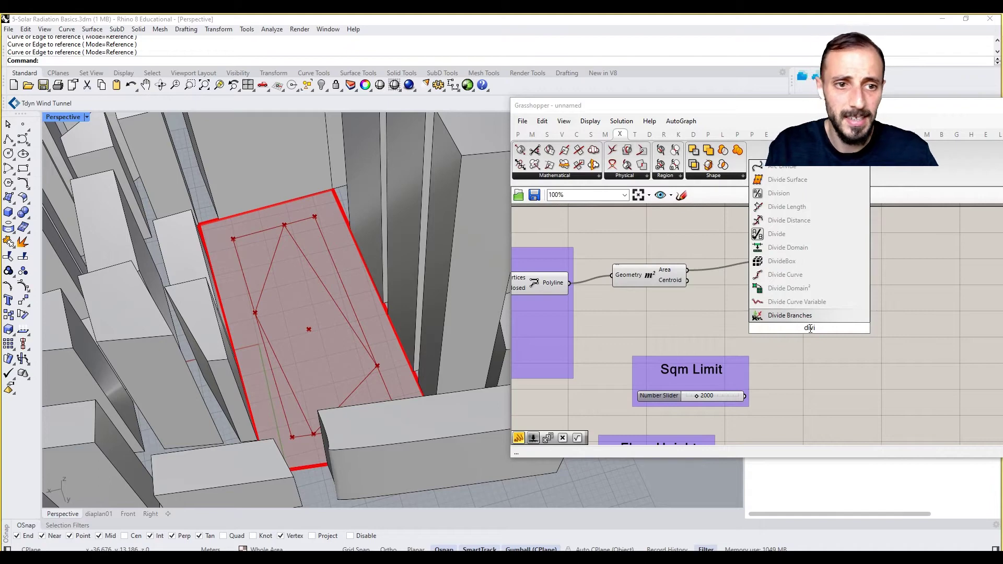
type("s")
left_click(789, 316)
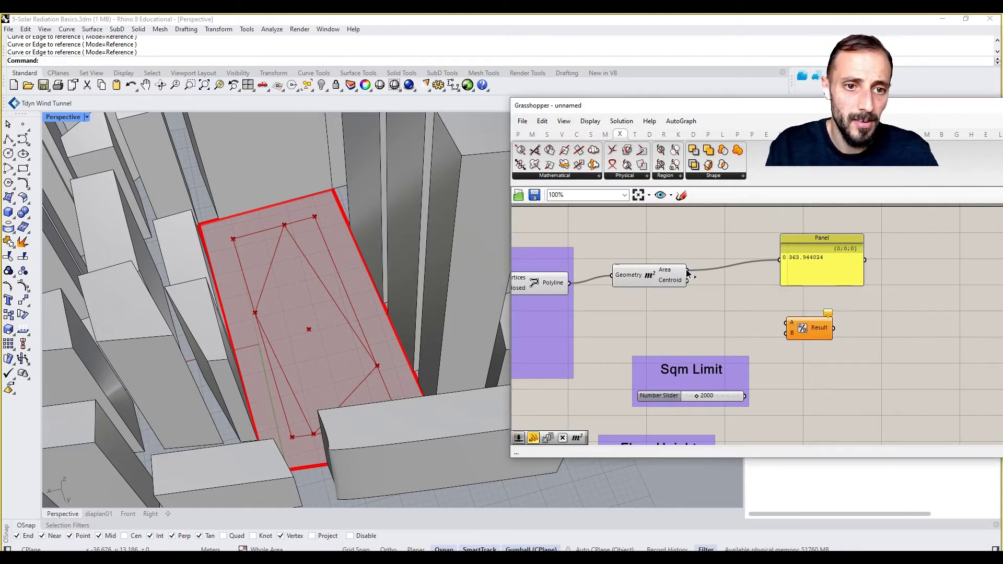
left_click_drag(789, 332, 788, 335)
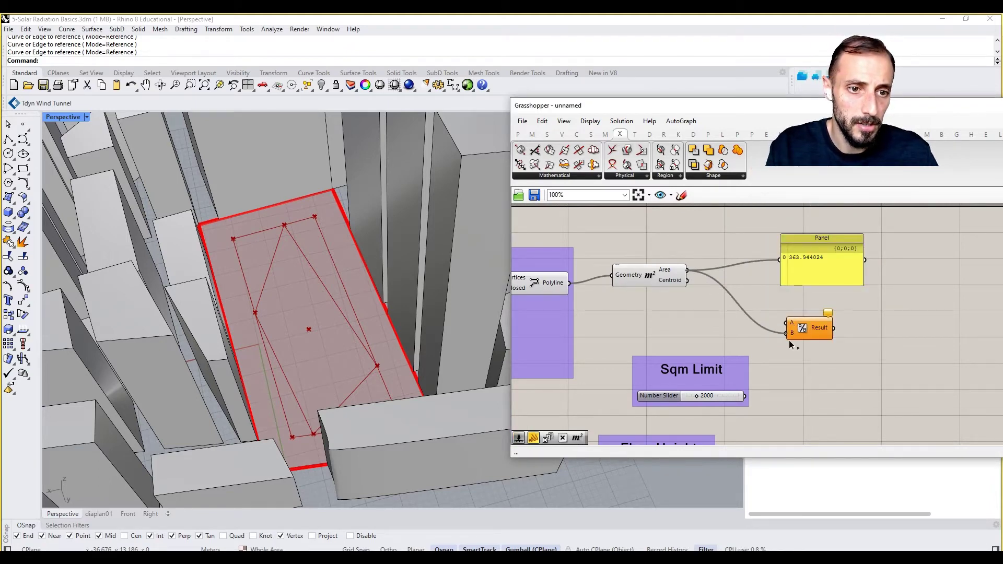
left_click_drag(745, 396, 787, 333)
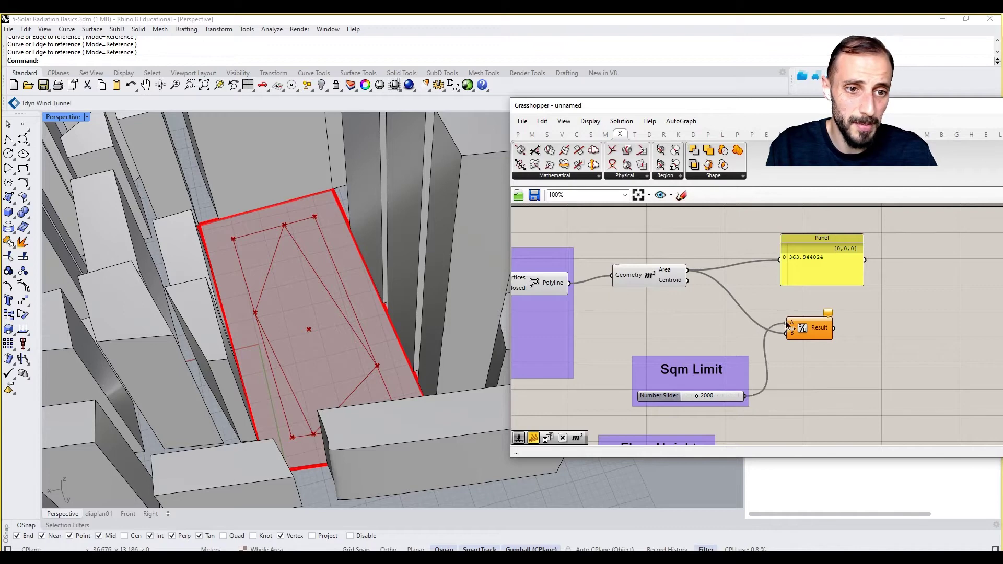
Add a Series component below and to the right of the Division component.
left_click(816, 272)
right_click_drag(819, 332, 770, 296)
mouse_move(770, 295)
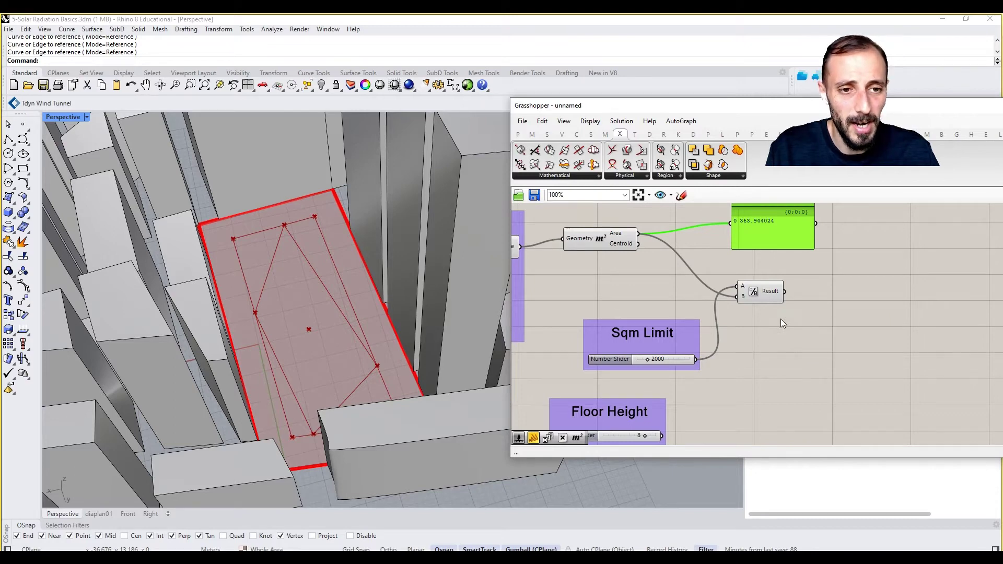
double_click(825, 325)
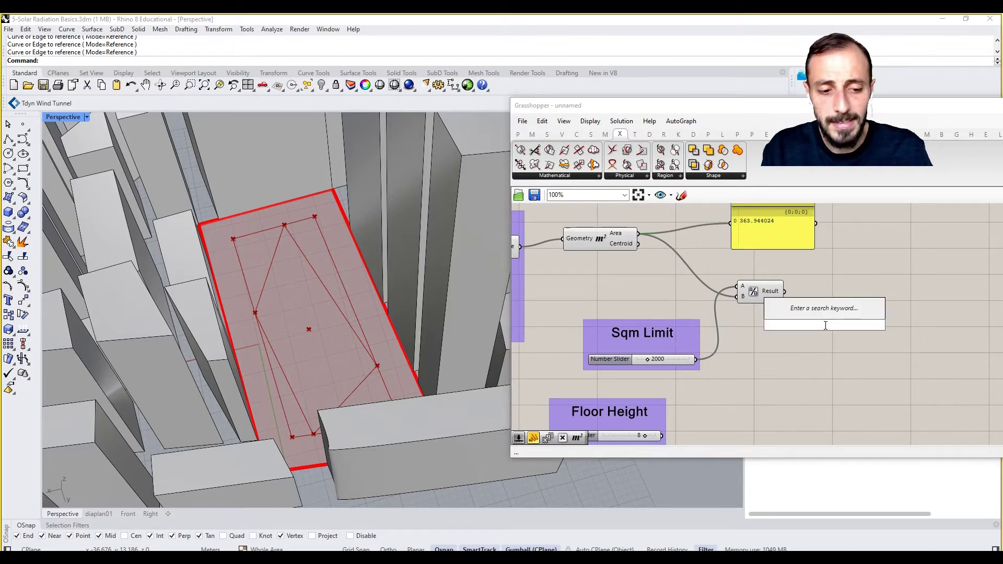
type("//")
key("BackSpace")
key("BackSpace")
type("ser")
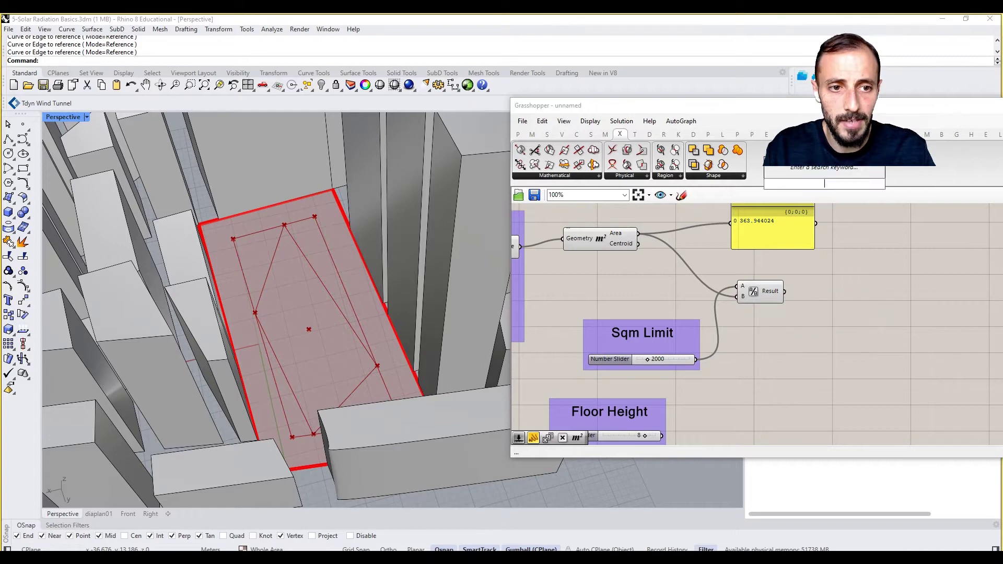
left_click(806, 297)
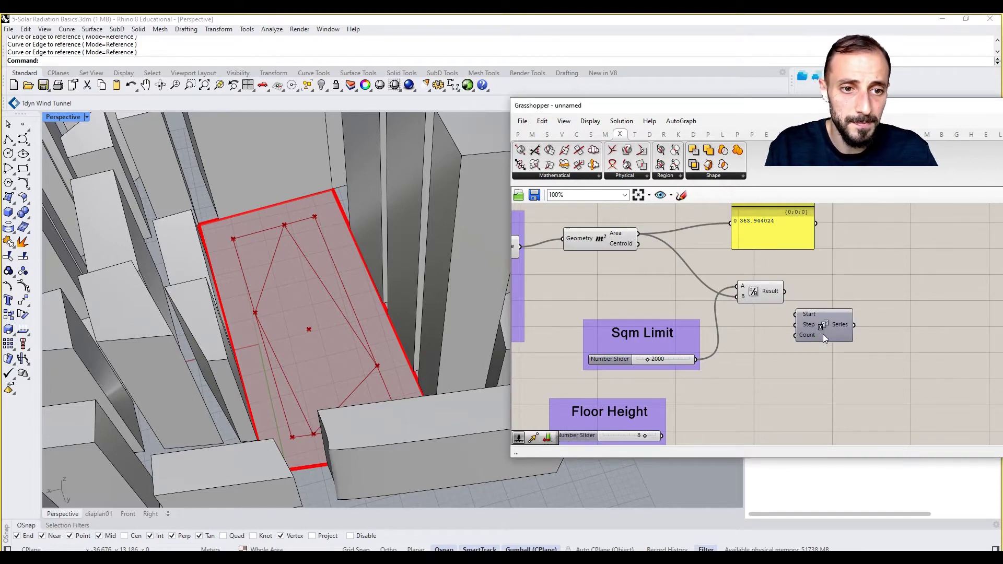
left_click_drag(853, 334, 874, 348)
Wire the Floor Height slider into the Series Step and the Division result into its Count, moving the Floor Height group closer.
right_click_drag(765, 381, 759, 348)
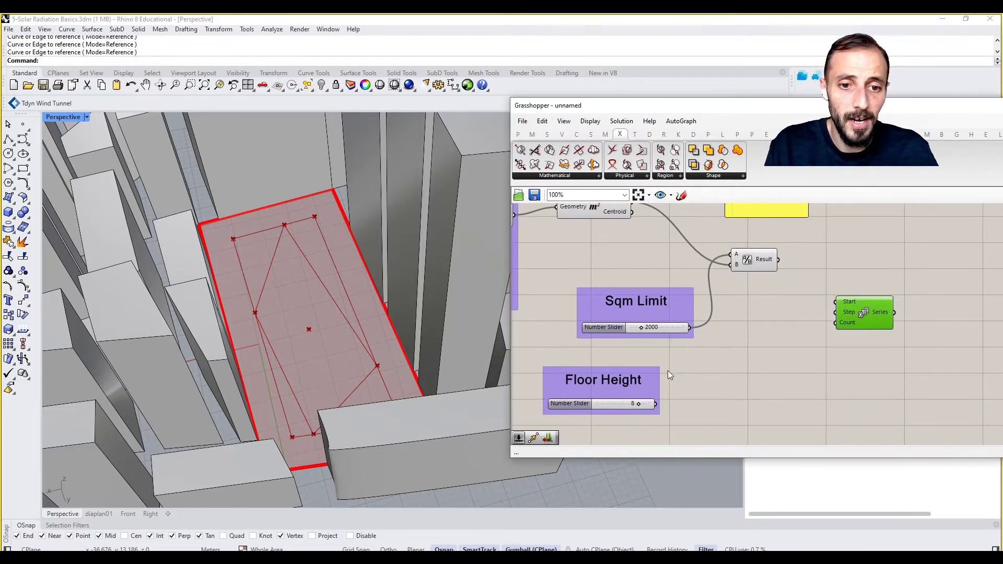
left_click_drag(654, 375, 835, 313)
left_click(757, 377)
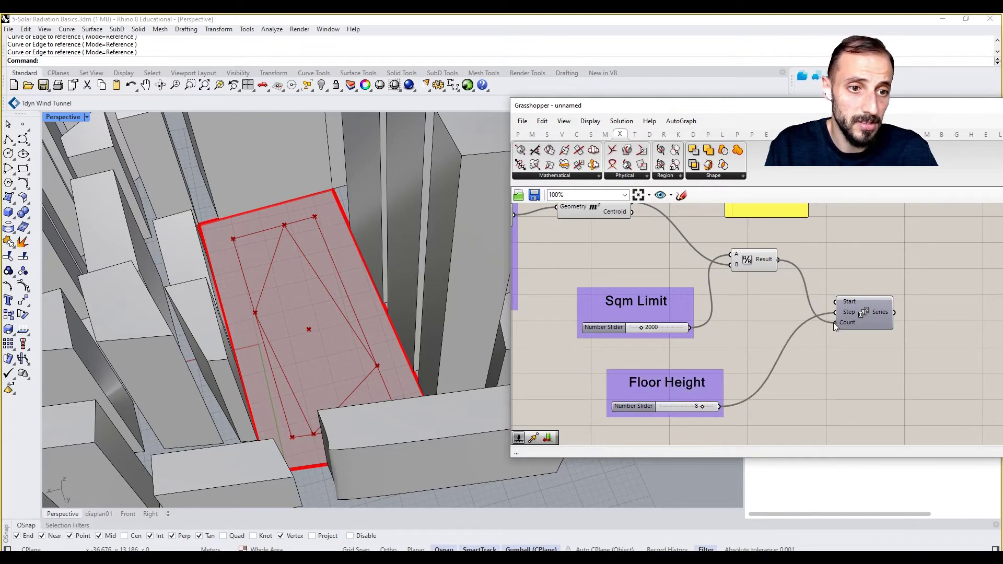
Add a Move component above the Series component and shift it farther right.
right_click_drag(834, 325, 818, 383)
left_click(761, 270)
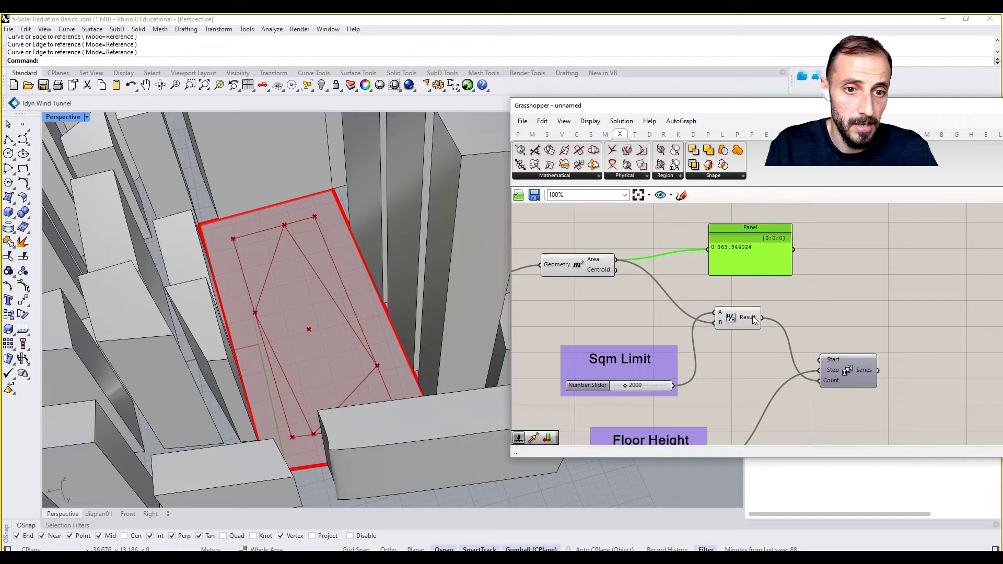
double_click(858, 289)
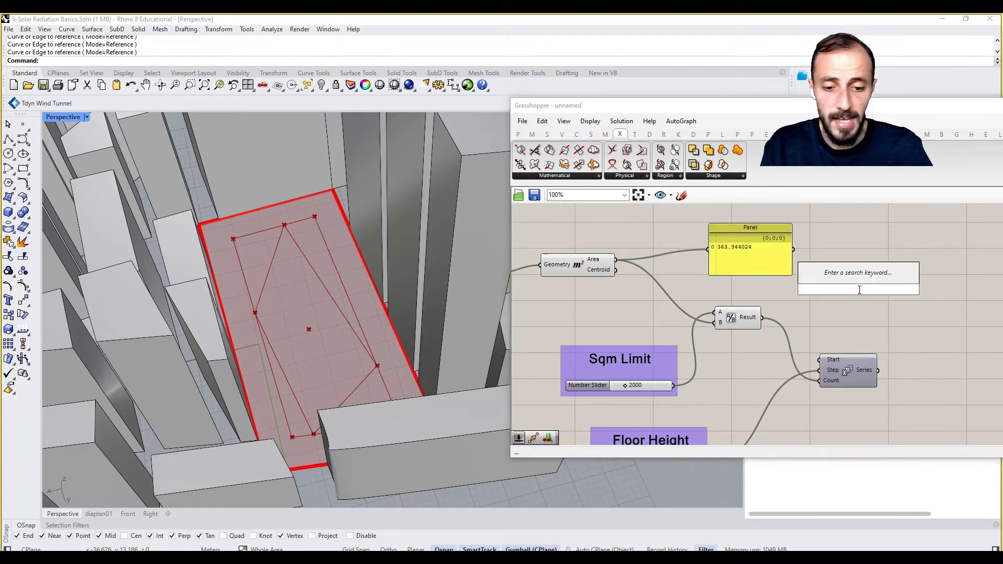
type("move")
left_click(842, 275)
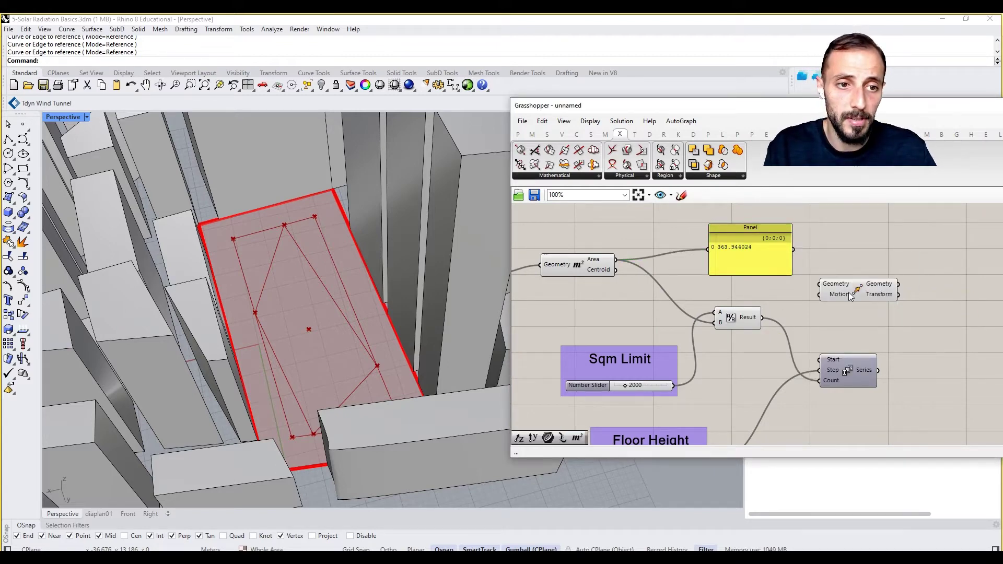
left_click_drag(849, 293, 901, 290)
Wire the Polyline output into the Move component's Geometry and rearrange the Area, Panel, Division, Series and Move components to clear the wire.
right_click_drag(628, 267, 685, 273)
scroll(687, 268, "down", 2)
left_click_drag(648, 270, 643, 301)
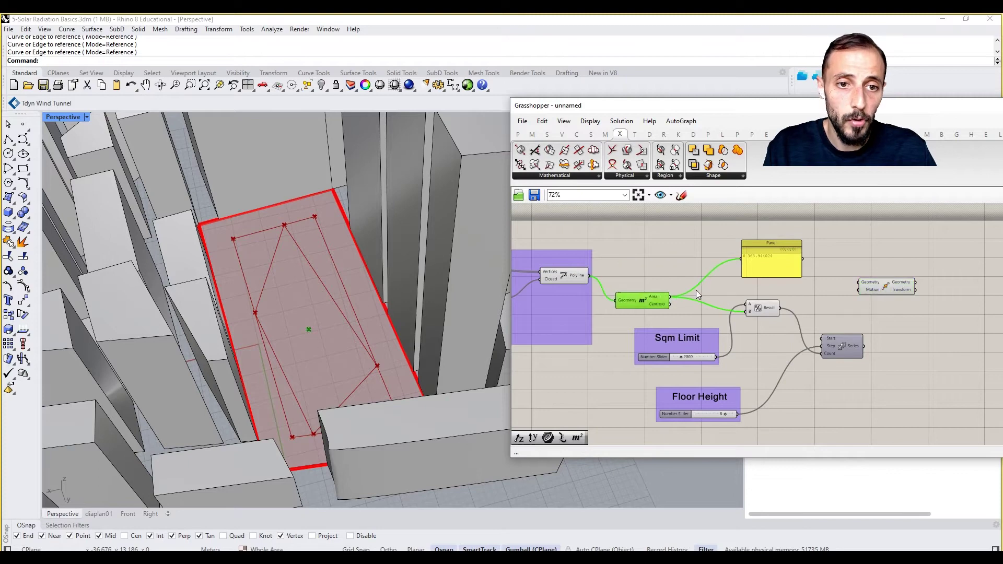
left_click_drag(769, 261, 773, 277)
left_click_drag(589, 276, 859, 282)
left_click_drag(764, 309, 765, 330)
left_click_drag(841, 341, 848, 377)
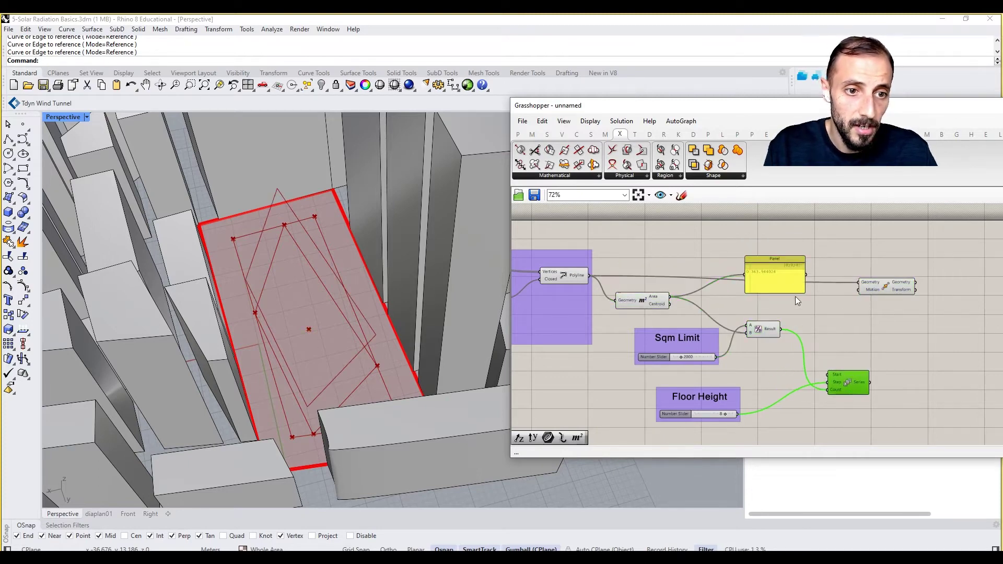
left_click_drag(784, 278, 814, 311)
left_click_drag(890, 292, 915, 281)
left_click_drag(802, 304, 804, 298)
Add a Unit Z component fed by the Series output and wire its vector into the Move component's Motion.
double_click(911, 336)
type("z")
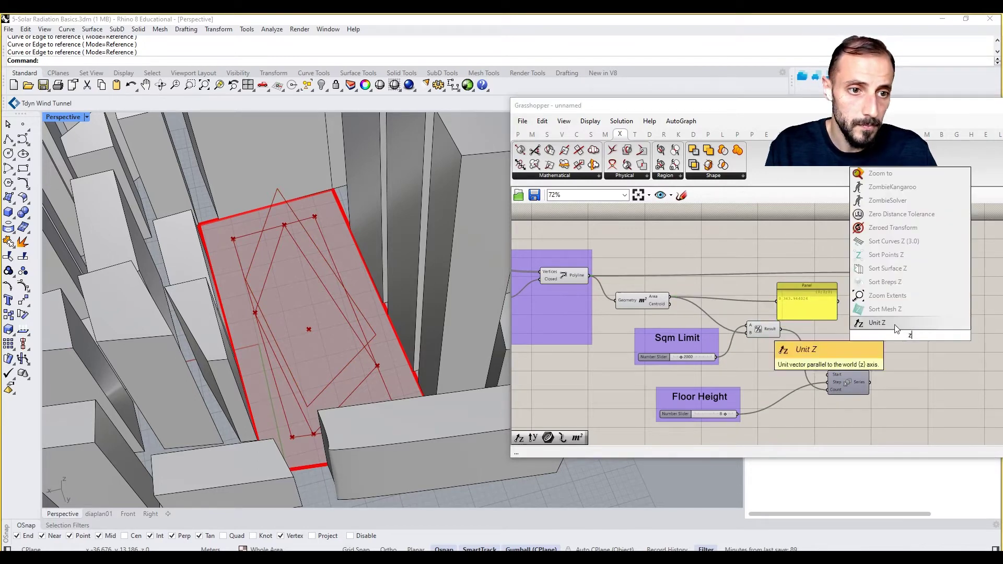
left_click(894, 324)
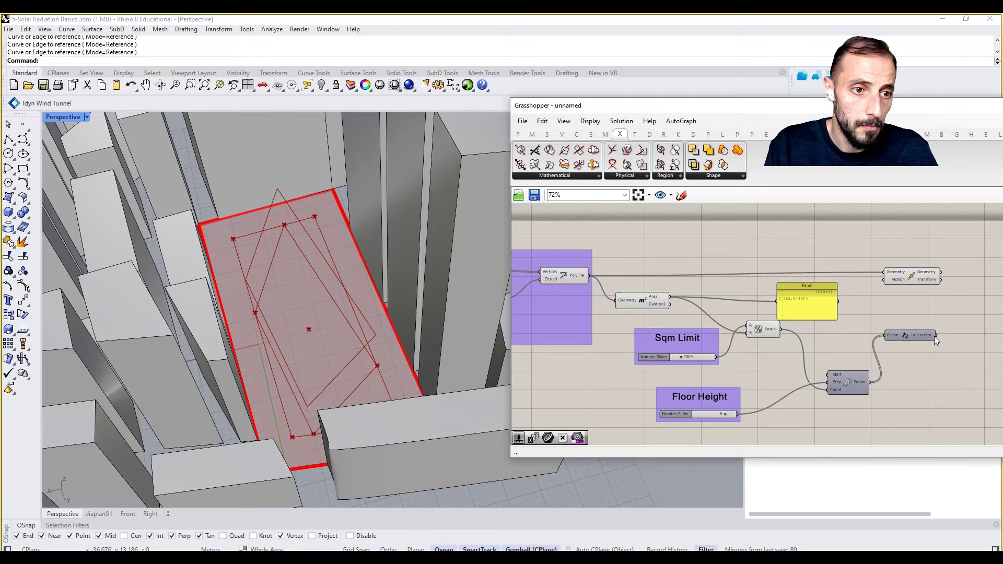
left_click_drag(937, 335, 884, 280)
left_click(900, 281)
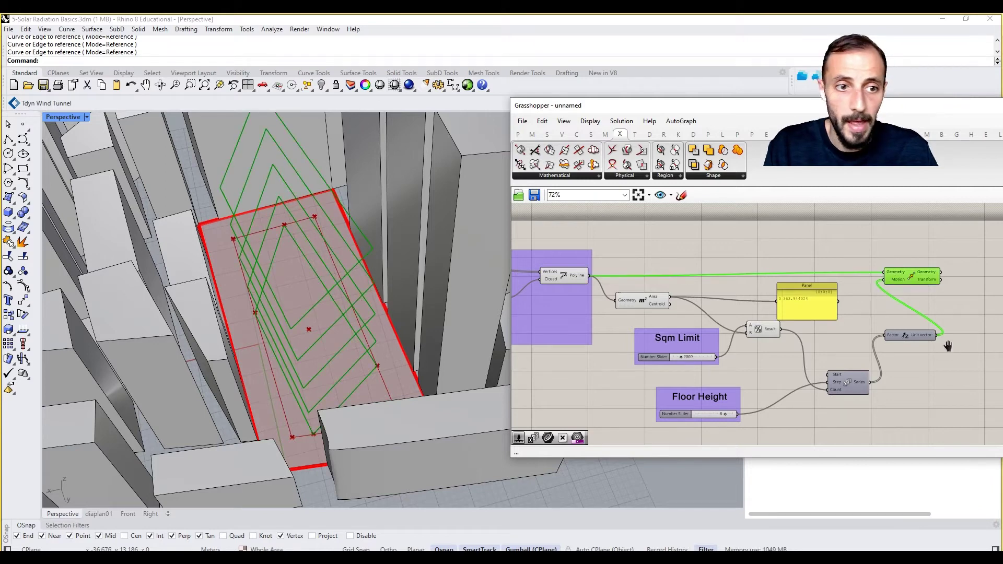
Add a second Area component fed by the moved Geometry and align it beside the Move component.
right_click_drag(948, 346, 899, 341)
double_click(929, 280)
type("a")
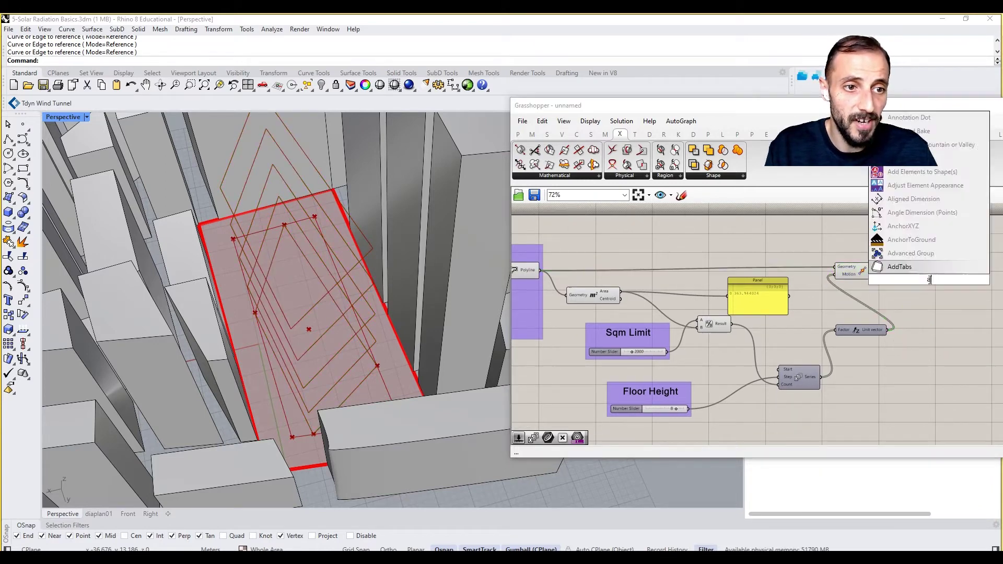
type("re")
left_click(908, 255)
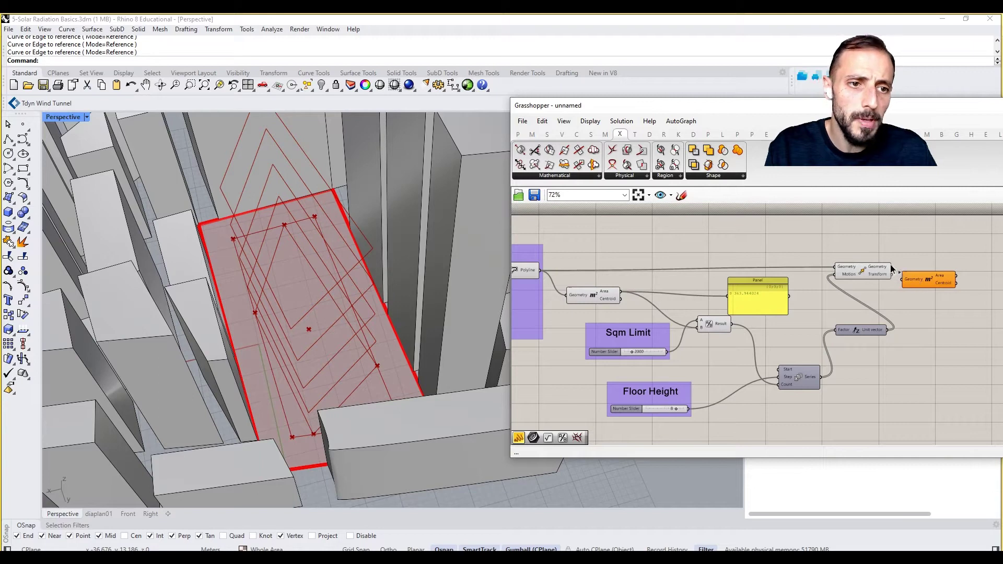
left_click_drag(891, 267, 902, 280)
scroll(852, 293, "up", 2)
left_click(881, 287)
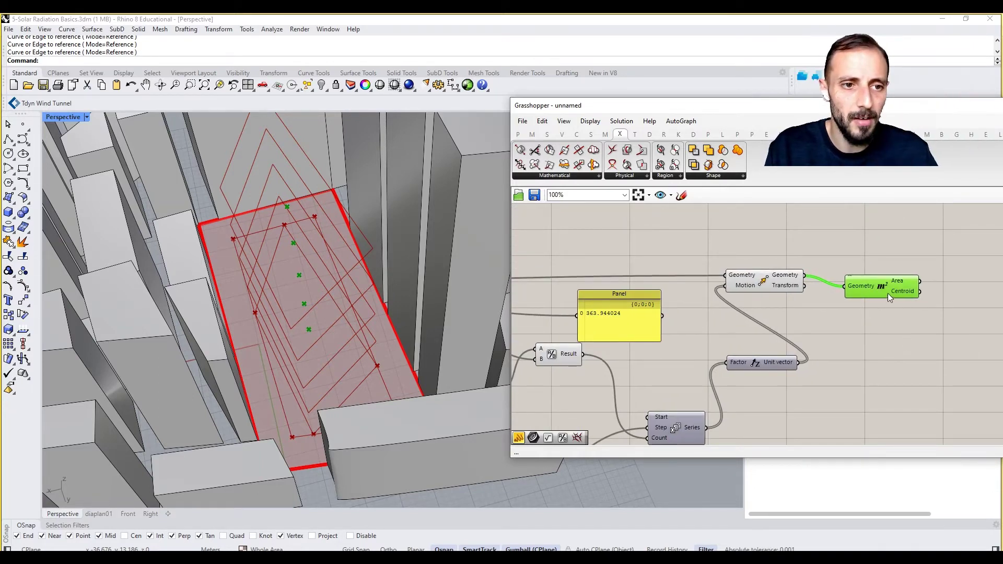
left_click_drag(888, 293, 884, 279)
Add a Mass Addition component fed by the second Area output and place it to the right.
double_click(885, 337)
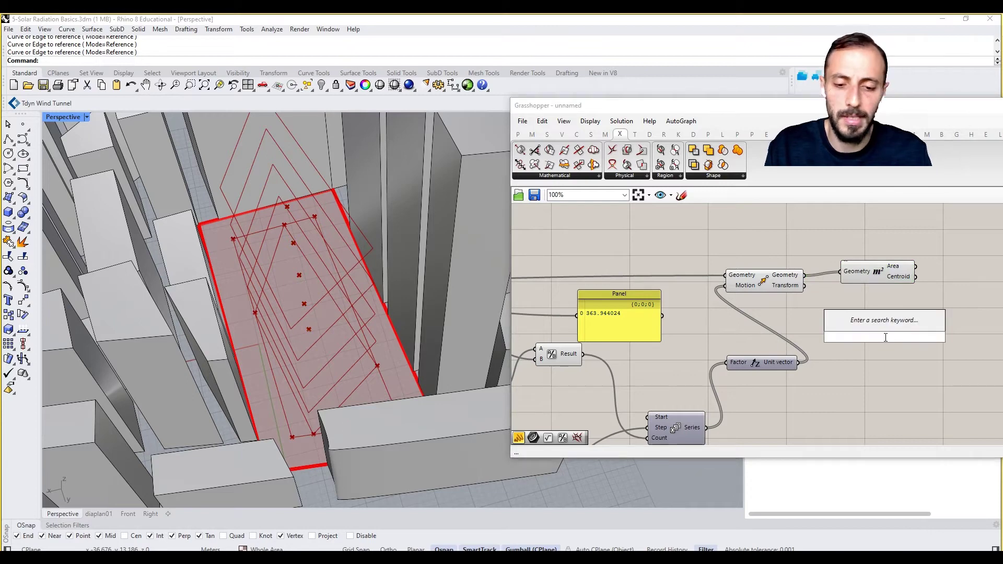
type("mass addit")
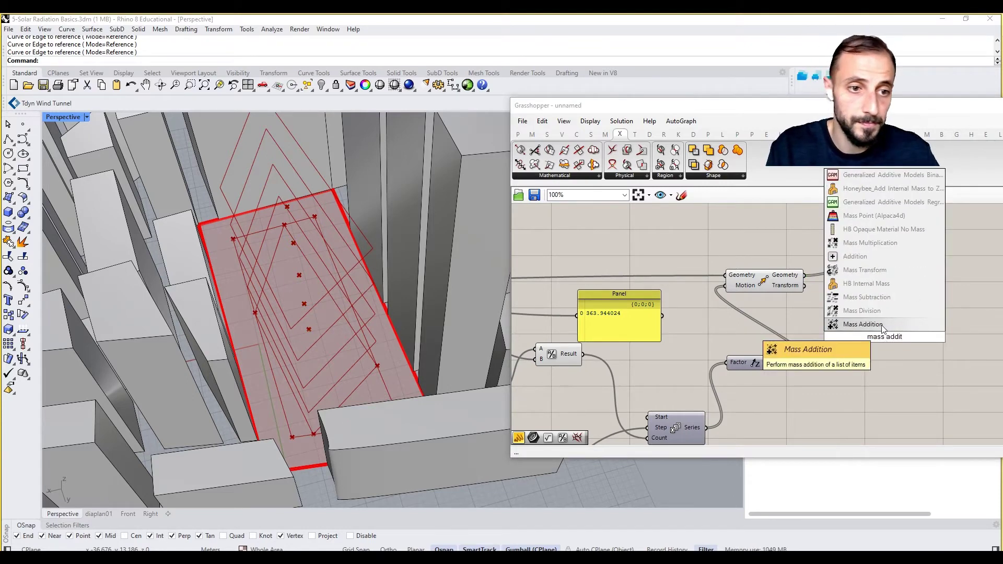
left_click(868, 324)
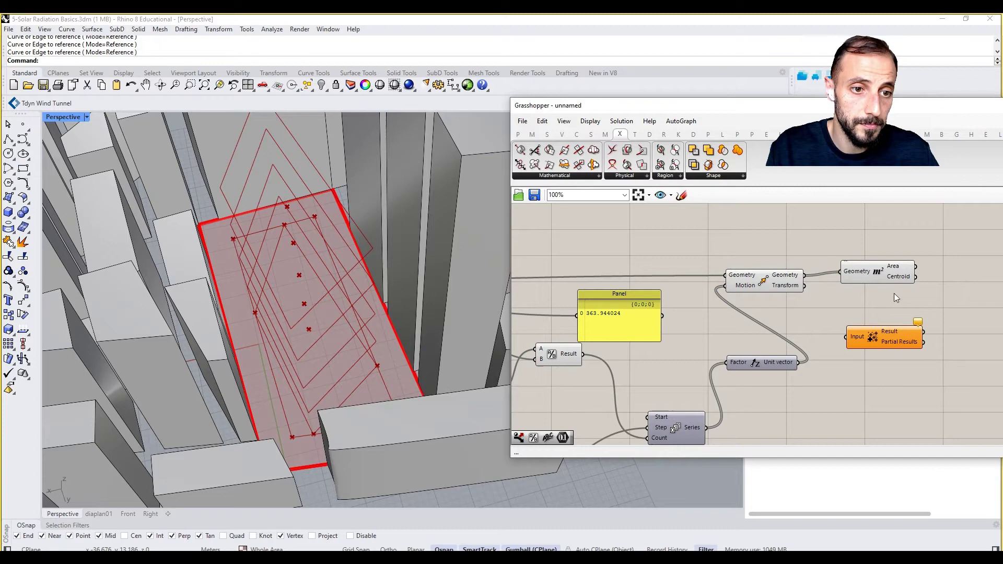
left_click_drag(915, 267, 996, 299)
right_click_drag(972, 300, 842, 302)
left_click_drag(860, 299, 930, 280)
Add a panel connected to the Mass Addition Result and place it on the right.
double_click(878, 262)
type("//")
key("Return")
Review the component chain from the Sqm Limit and Floor Height sliders through to the total floor area.
scroll(840, 266, "down", 4)
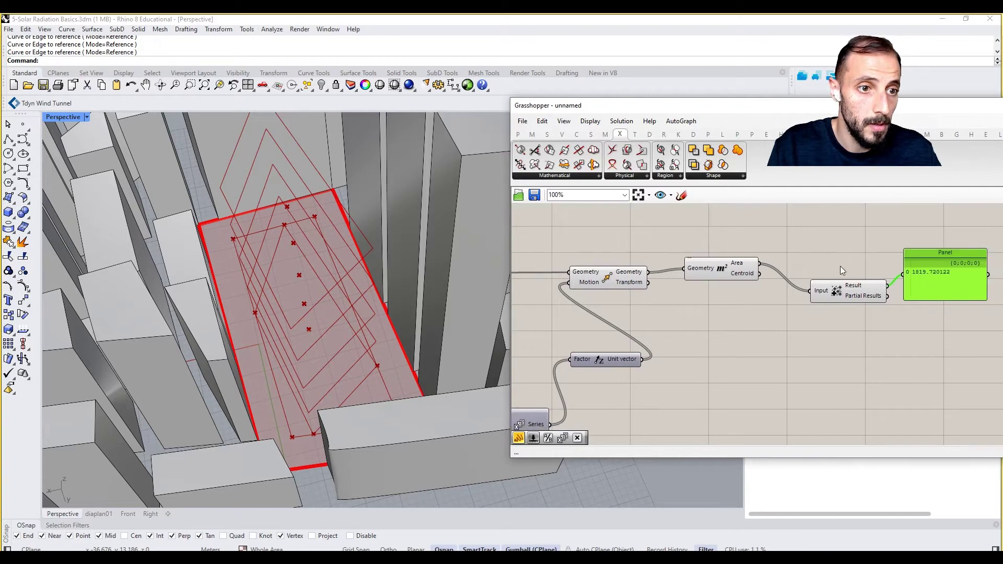
scroll(673, 313, "down", 1)
right_click_drag(620, 314, 660, 306)
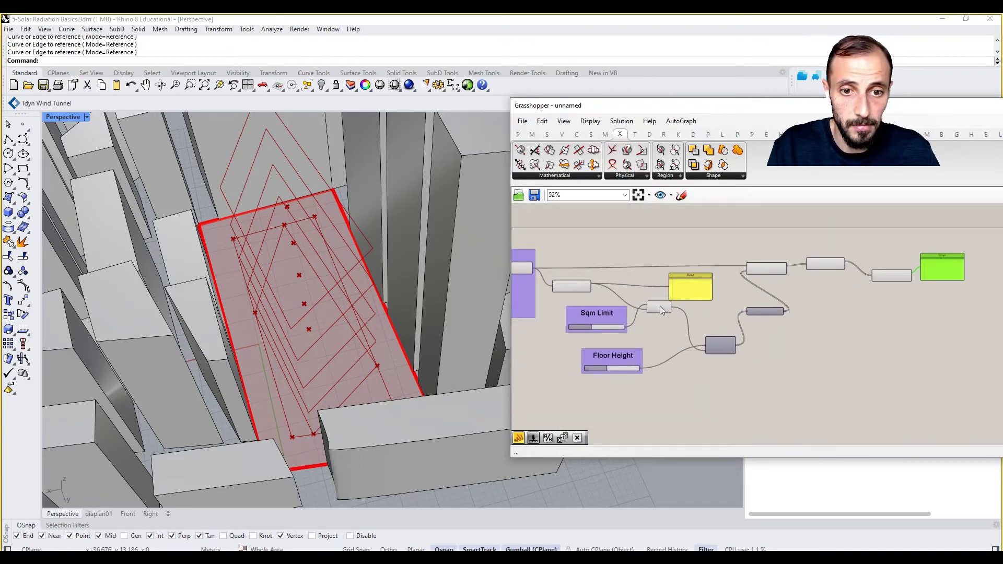
scroll(593, 306, "up", 3)
right_click_drag(593, 307, 642, 314)
scroll(642, 313, "down", 2)
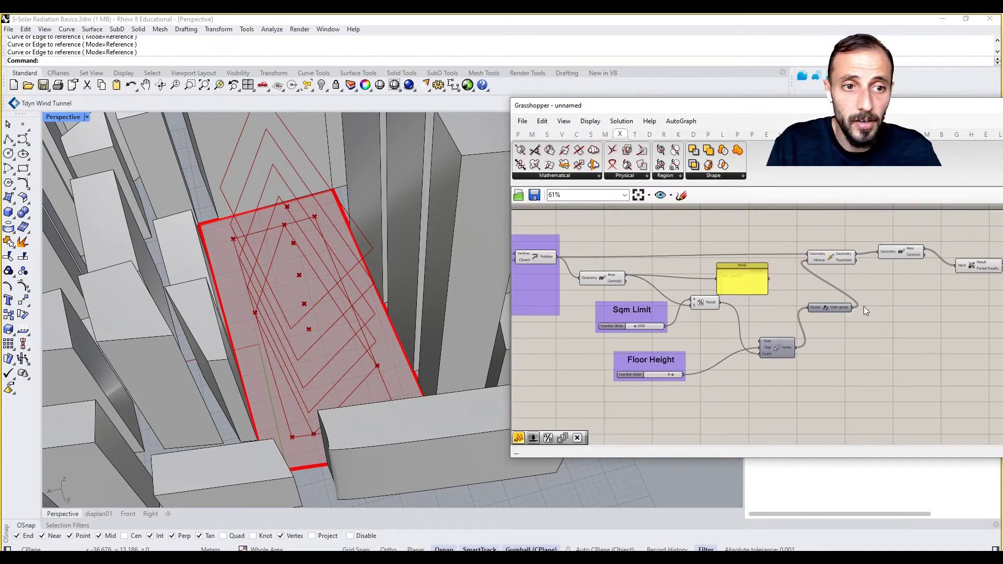
right_click_drag(864, 307, 716, 320)
scroll(817, 280, "up", 2)
Add a Loft component above the Move component and feed its Curves with the moved Geometry.
double_click(772, 318)
double_click(772, 318)
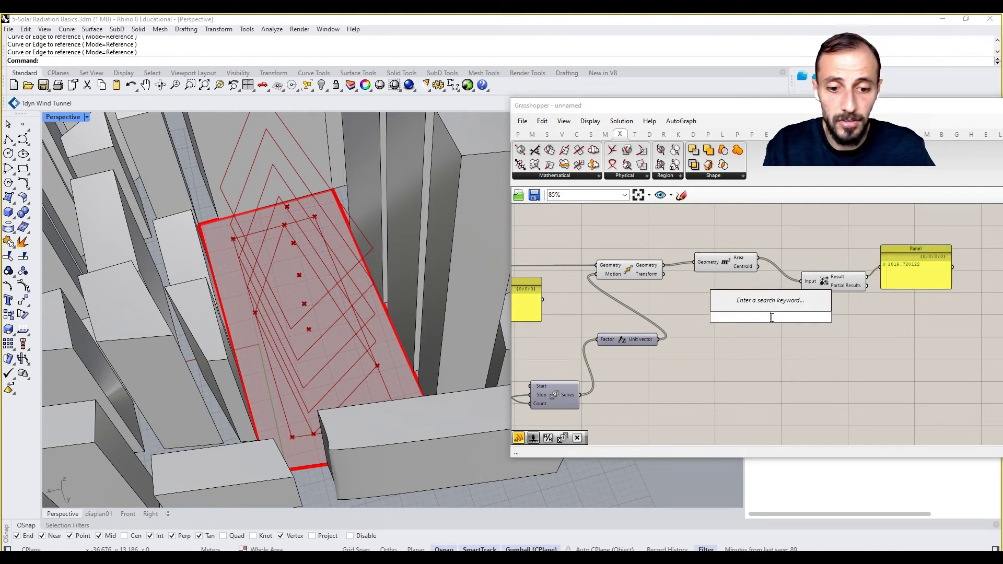
type("loft")
left_click(727, 305)
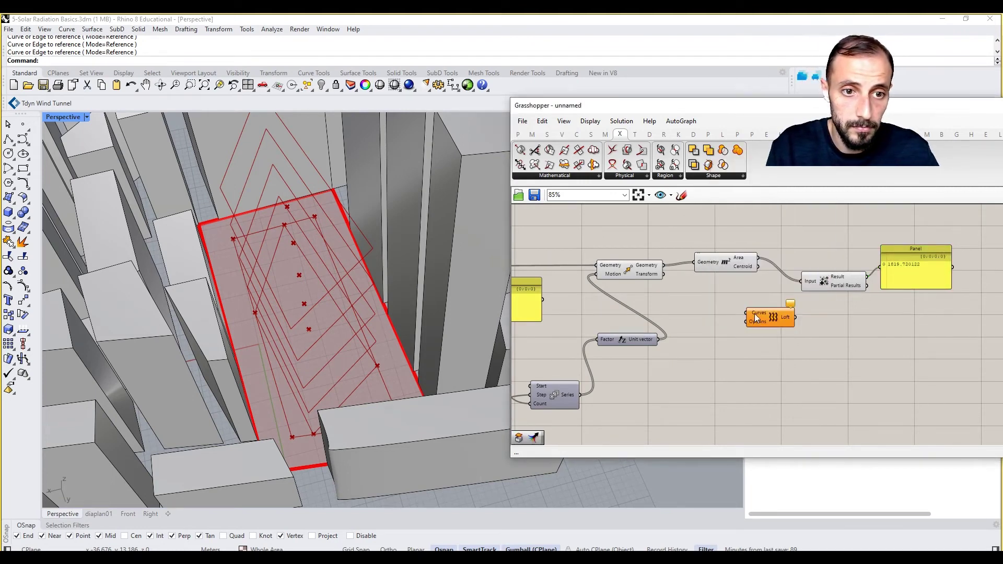
left_click_drag(761, 295, 695, 219)
right_click_drag(663, 260, 672, 300)
left_click_drag(678, 272, 682, 251)
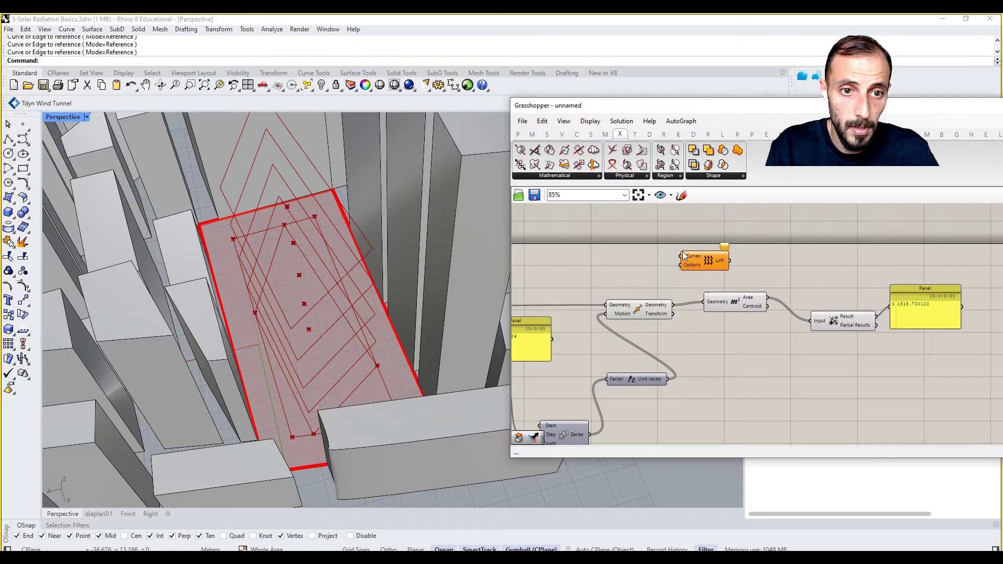
left_click_drag(672, 293, 674, 305)
Add a Cap Holes component fed by the Loft output and space the two components apart.
double_click(701, 219)
type("cap")
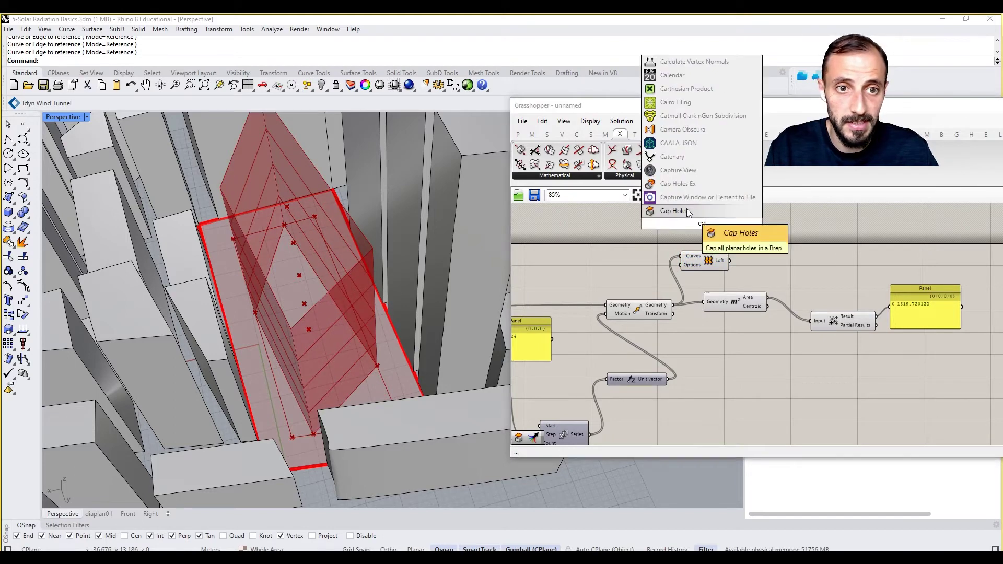
left_click(705, 238)
left_click_drag(730, 260, 801, 229)
left_click_drag(712, 264, 704, 233)
Add a Custom Preview component and wire the capped Brep into its Geometry.
right_click_drag(732, 252, 742, 305)
double_click(892, 265)
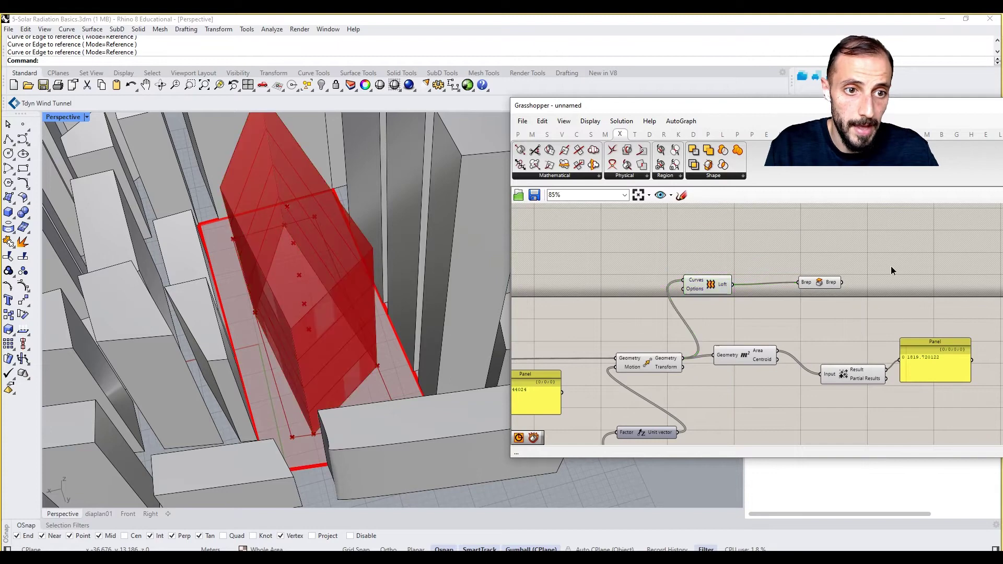
type("previe")
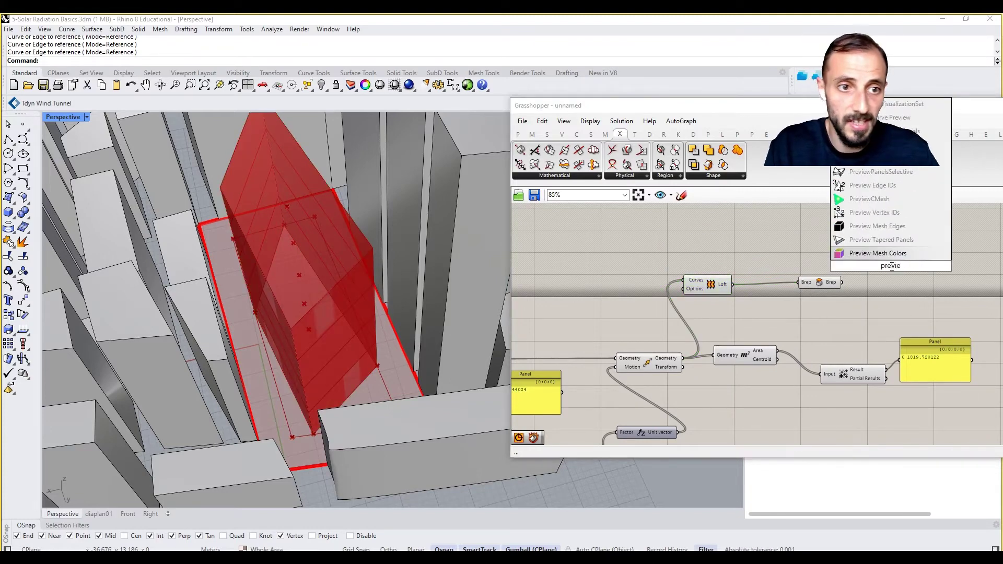
type("w")
key("Return")
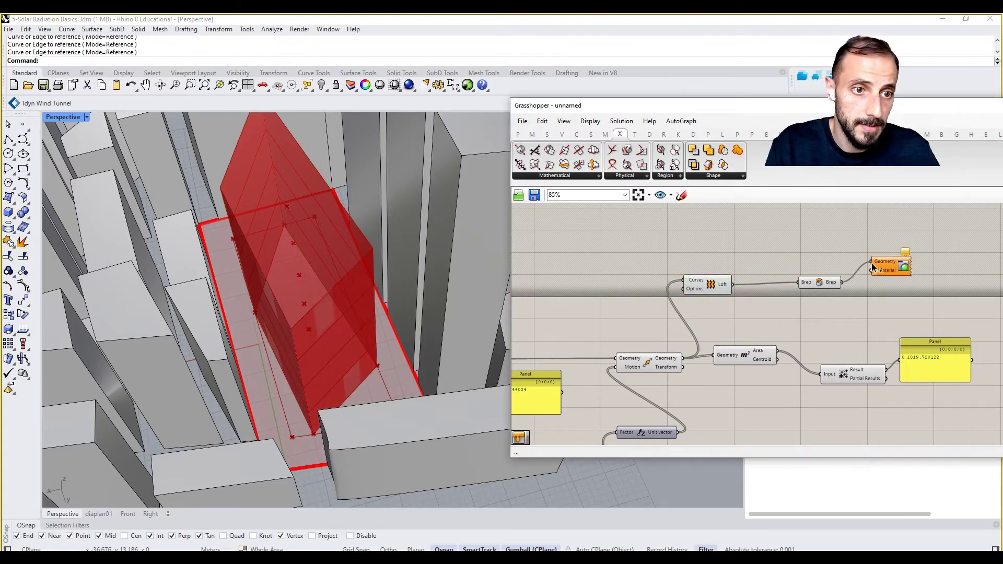
double_click(873, 315)
type("wa")
key("Escape")
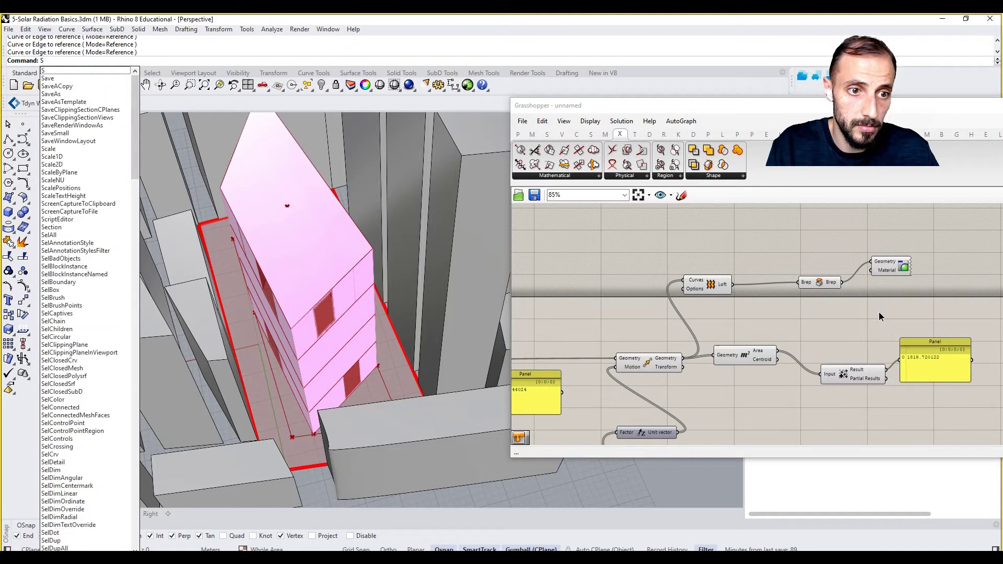
Add a white Colour Swatch, wire it into the Custom Preview Material and place it below the Cap Holes component.
double_click(879, 312)
type("swa")
left_click(857, 246)
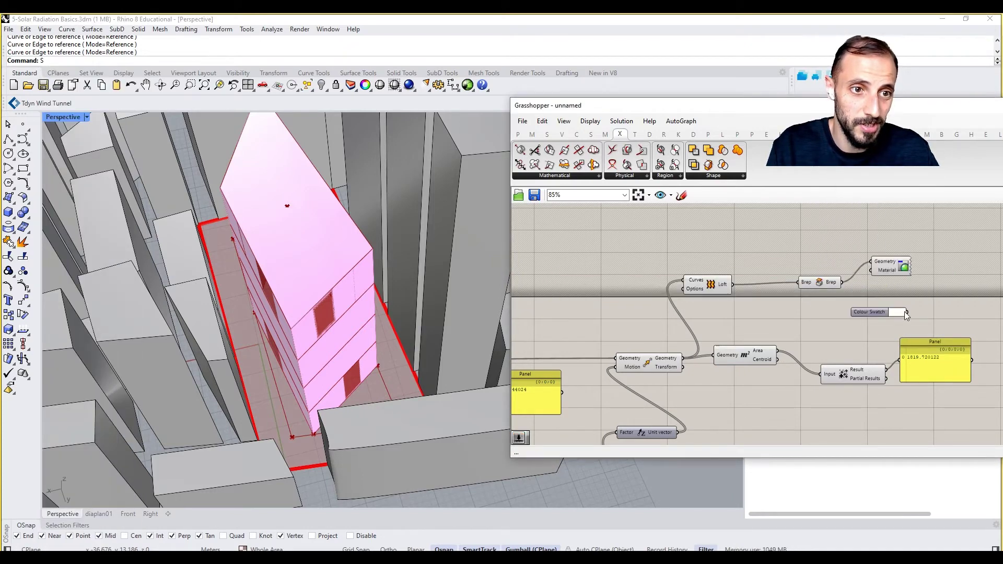
left_click_drag(872, 313, 793, 310)
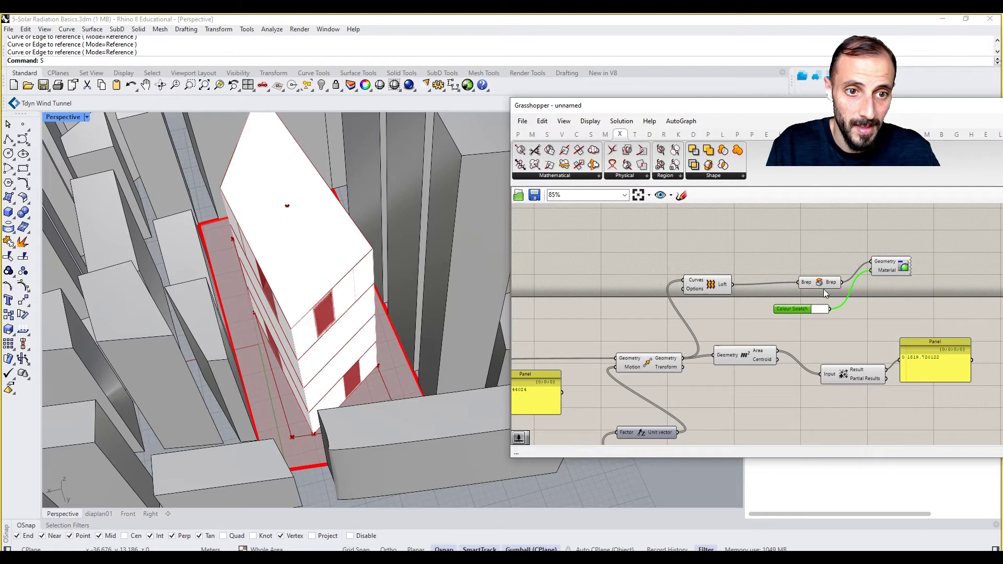
Turn off the preview of the Loft and Cap Holes components.
scroll(823, 265, "down", 2)
left_click_drag(823, 265, 697, 316)
right_click(673, 236)
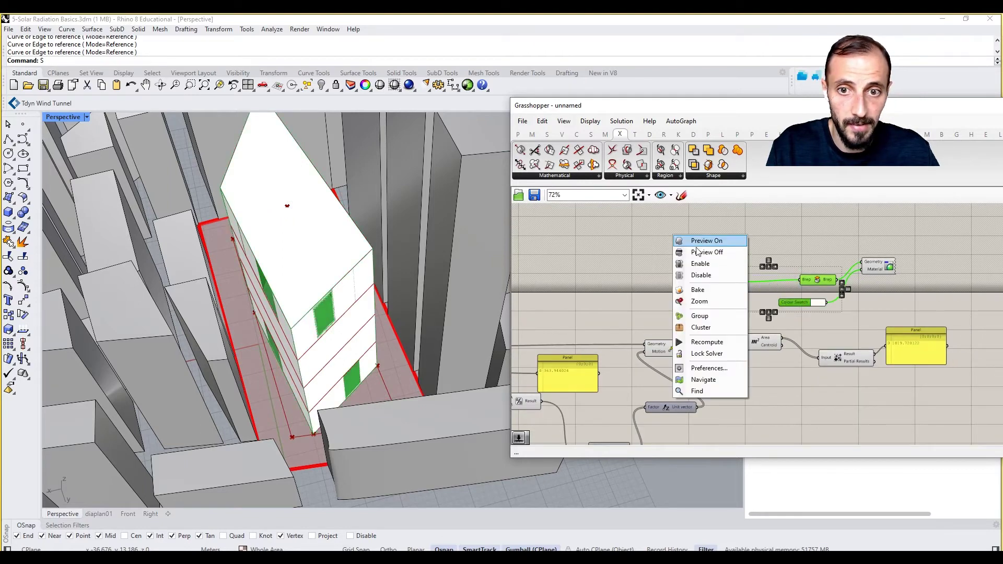
left_click(691, 251)
left_click(691, 246)
scroll(794, 315, "up", 2)
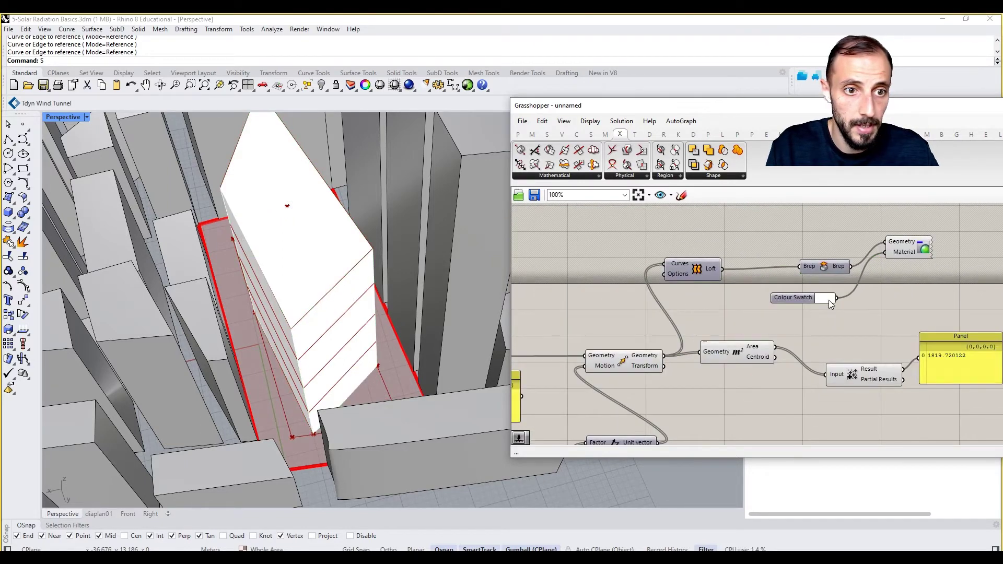
Make the white Colour Swatch semi-transparent by setting its alpha to 140.
left_click(830, 299)
left_click_drag(918, 434, 882, 436)
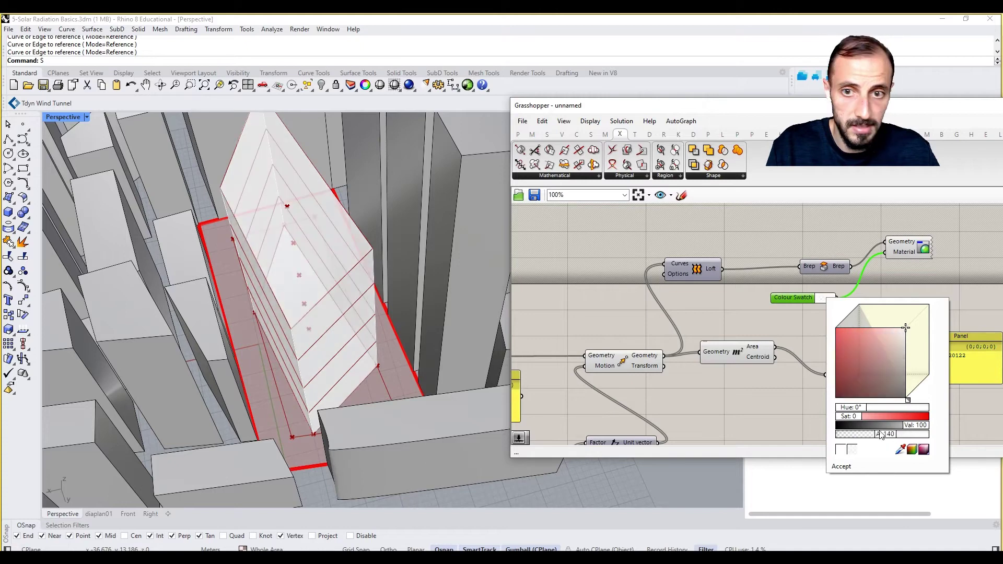
left_click(702, 256)
Turn off the preview of the components around the Sqm Limit and Floor Height sliders.
right_click_drag(730, 289, 809, 276)
scroll(814, 275, "down", 5)
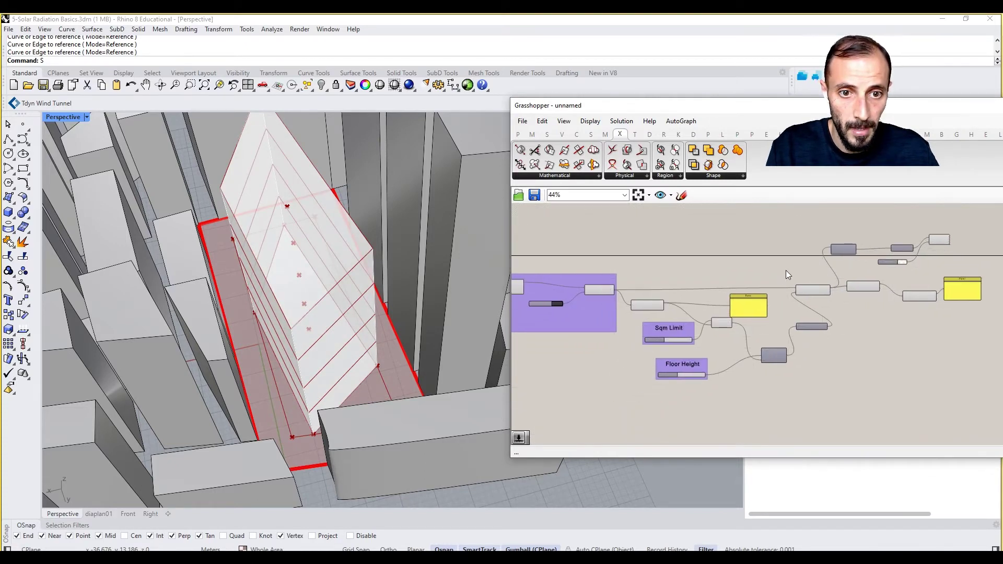
left_click_drag(786, 270, 640, 414)
middle_click(643, 400)
left_click(665, 411)
left_click(669, 398)
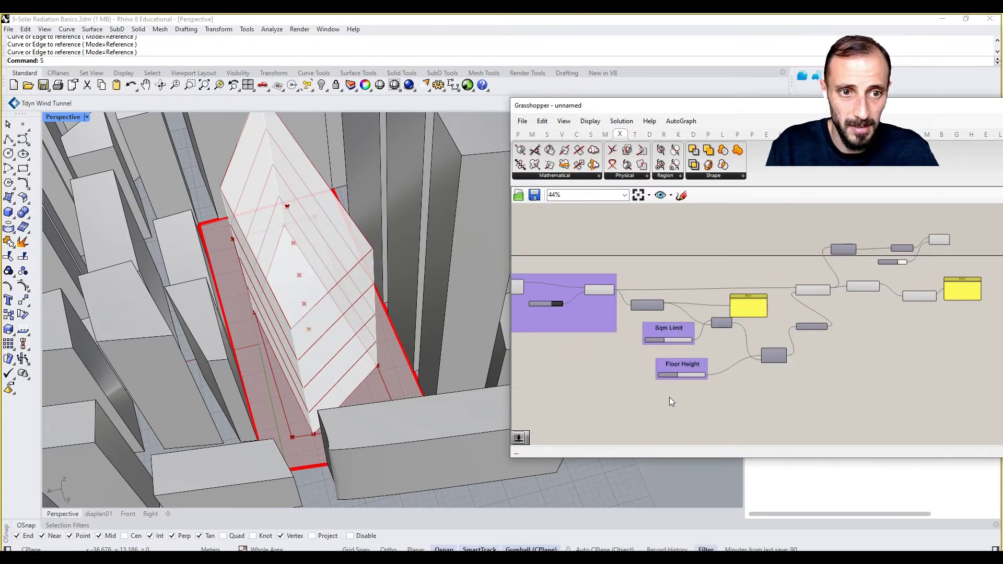
Turn off the preview of the Move and total-area Area components, and turn the Move preview back on.
scroll(671, 342, "up", 1)
right_click_drag(673, 335, 805, 312)
scroll(887, 271, "up", 1)
right_click_drag(987, 273, 759, 297)
scroll(892, 265, "up", 3)
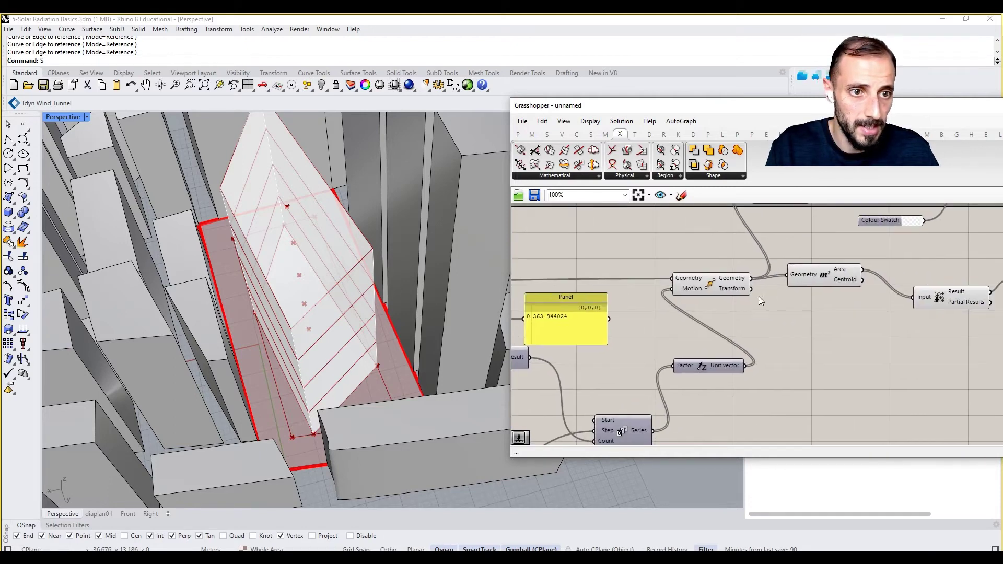
left_click_drag(813, 268, 684, 296)
middle_click(669, 252)
left_click(688, 269)
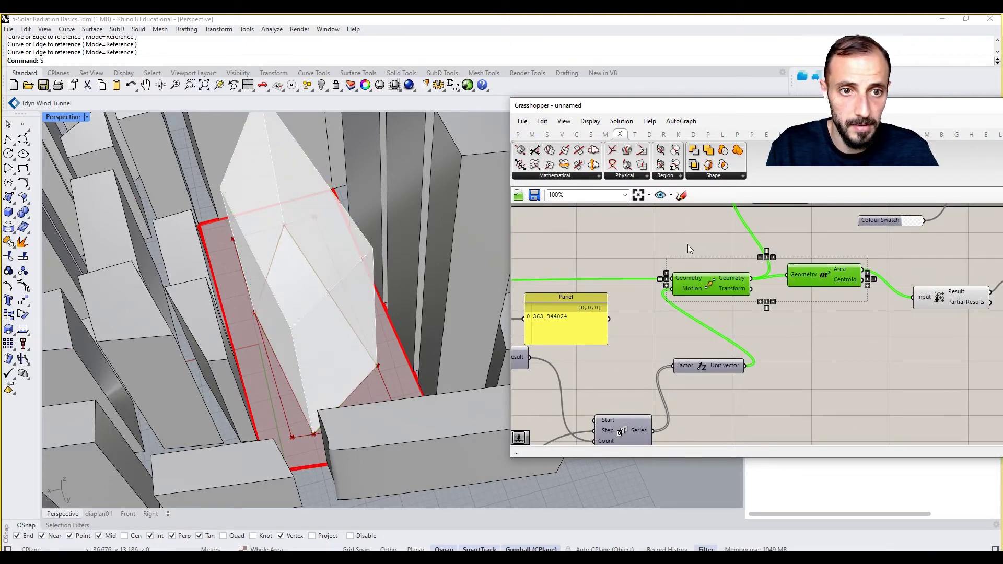
left_click(715, 283)
right_click(716, 282)
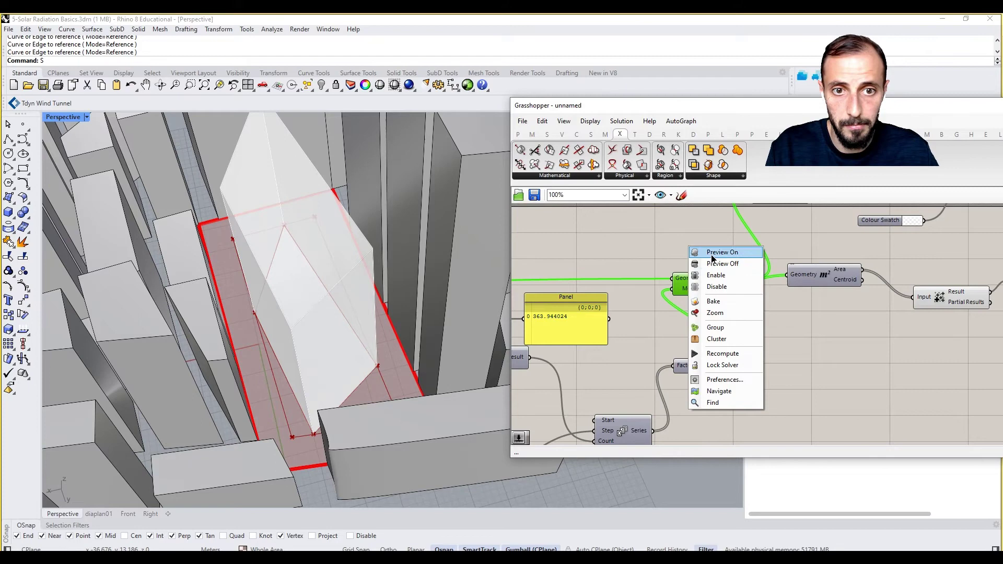
left_click(700, 262)
Set the Floor Height slider to 5.
right_click_drag(390, 254, 347, 236)
right_click_drag(751, 333, 782, 273)
scroll(732, 303, "down", 4)
scroll(604, 369, "up", 6)
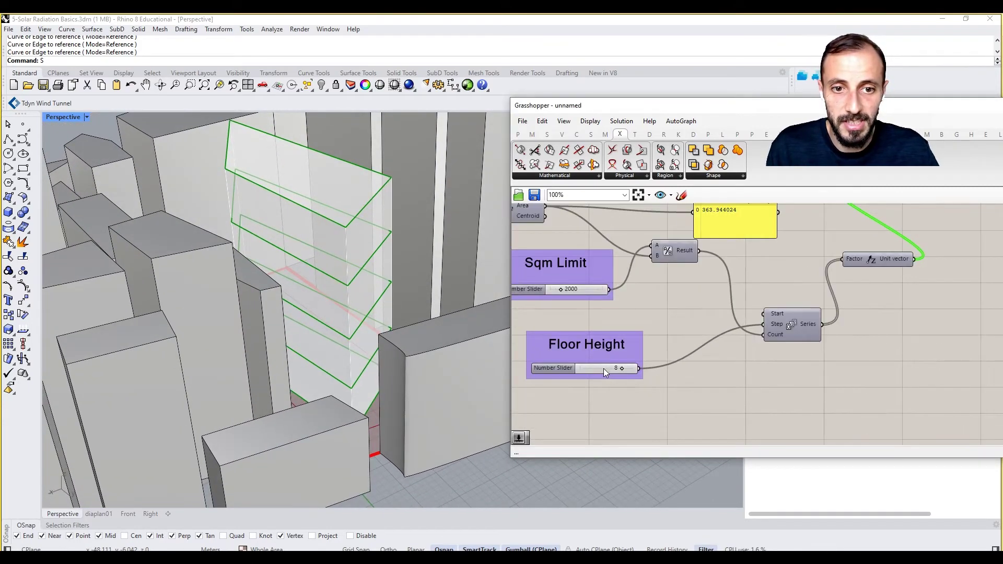
left_click_drag(629, 369, 612, 371)
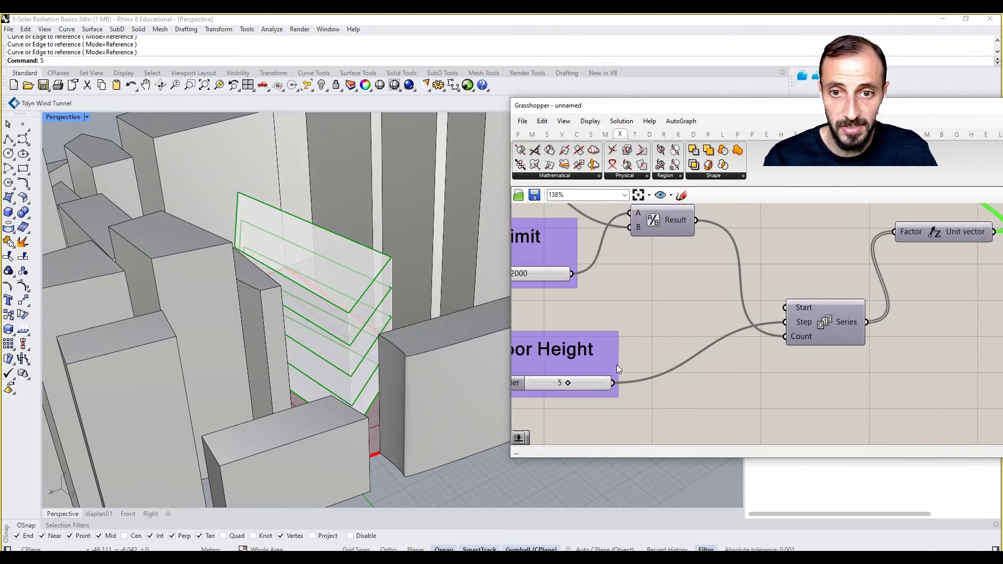
Examine the total floor area panel and the stacked floors in the Perspective viewport.
right_click_drag(816, 340, 737, 361)
right_click_drag(804, 318, 726, 359)
scroll(727, 359, "down", 5)
scroll(940, 257, "up", 1)
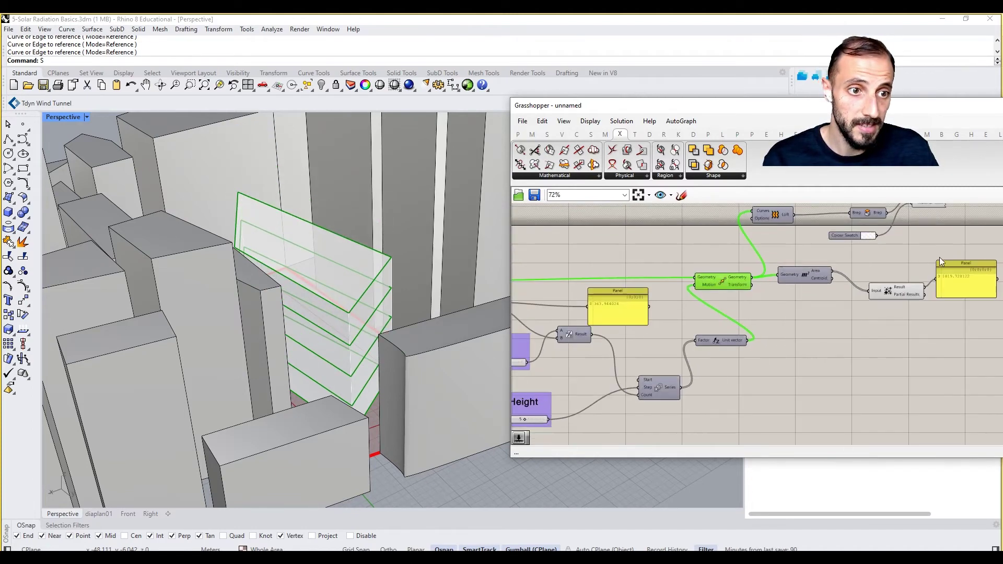
scroll(939, 257, "up", 2)
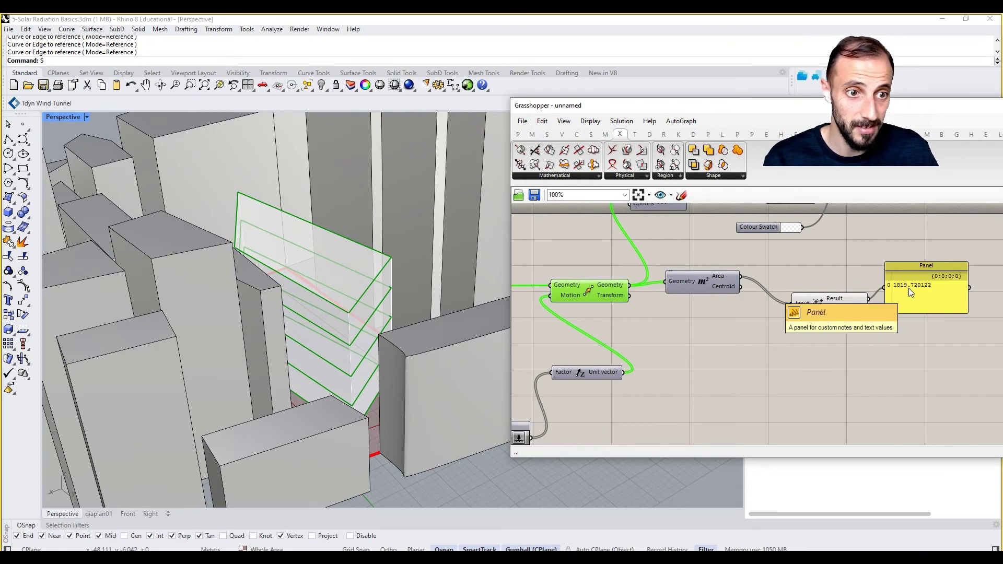
right_click_drag(910, 289, 903, 312)
scroll(890, 334, "down", 1)
right_click_drag(758, 308, 858, 268)
right_click_drag(472, 296, 465, 320)
right_click_drag(533, 384, 666, 317)
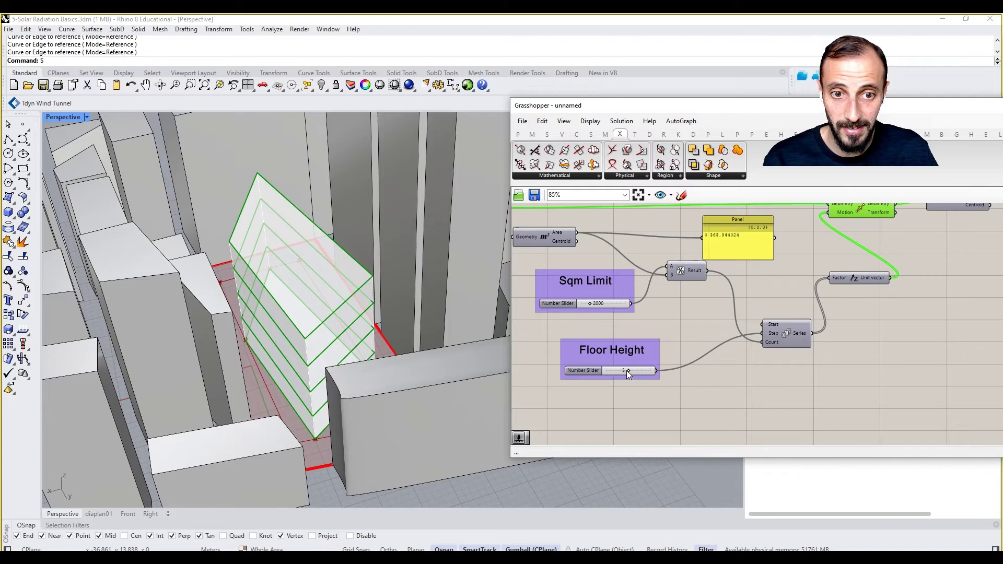
Lower the Floor Height slider to 3.
left_click_drag(628, 372, 624, 372)
right_click_drag(860, 322, 727, 366)
scroll(745, 361, "down", 1)
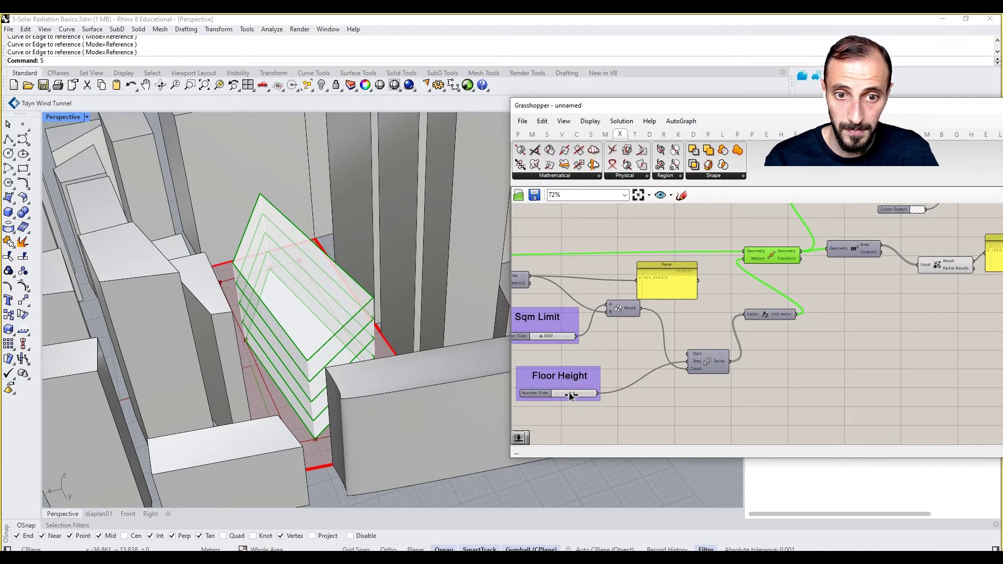
left_click_drag(571, 393, 568, 396)
Shift the point parameters in the gene pool to reshape the floor polyline.
right_click_drag(624, 368, 776, 352)
right_click_drag(585, 258, 845, 322)
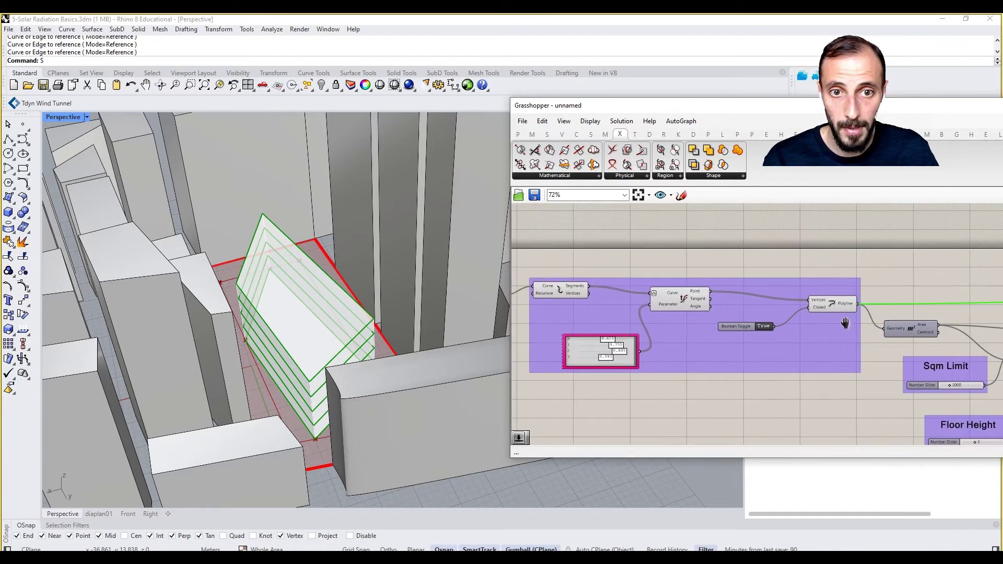
scroll(629, 343, "up", 2)
left_click_drag(609, 340, 621, 357)
Add a Multiplication component and wire the division Result into A and the Floor Height slider into B.
right_click_drag(927, 334, 713, 307)
scroll(713, 307, "down", 4)
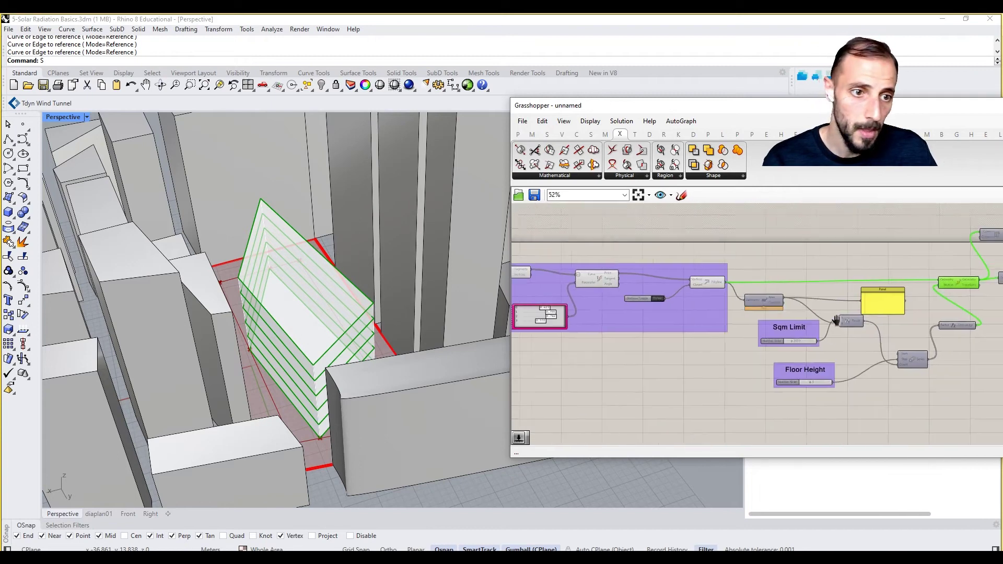
scroll(848, 332, "up", 4)
right_click_drag(962, 324, 733, 332)
scroll(730, 332, "down", 4)
scroll(782, 285, "up", 3)
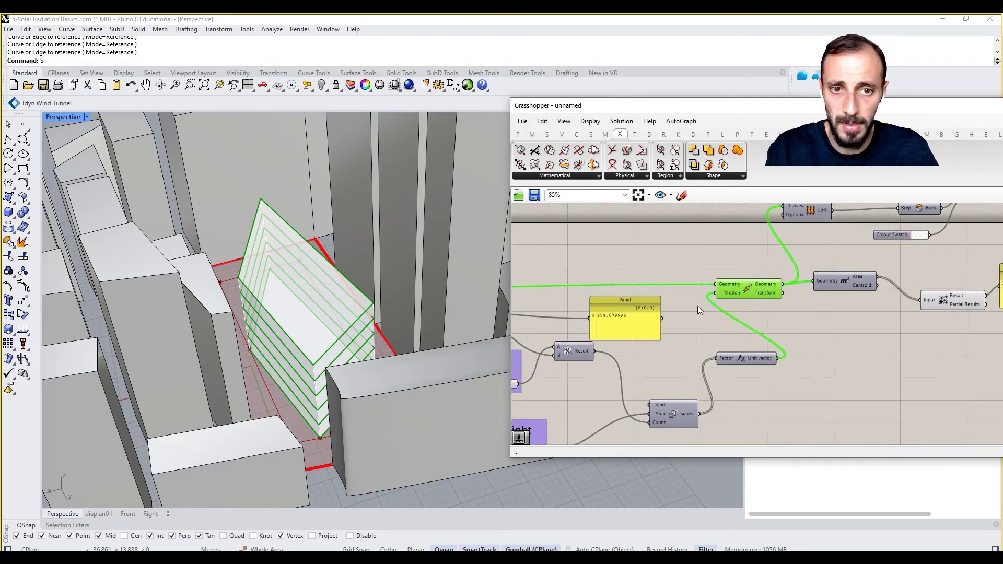
left_click(706, 340)
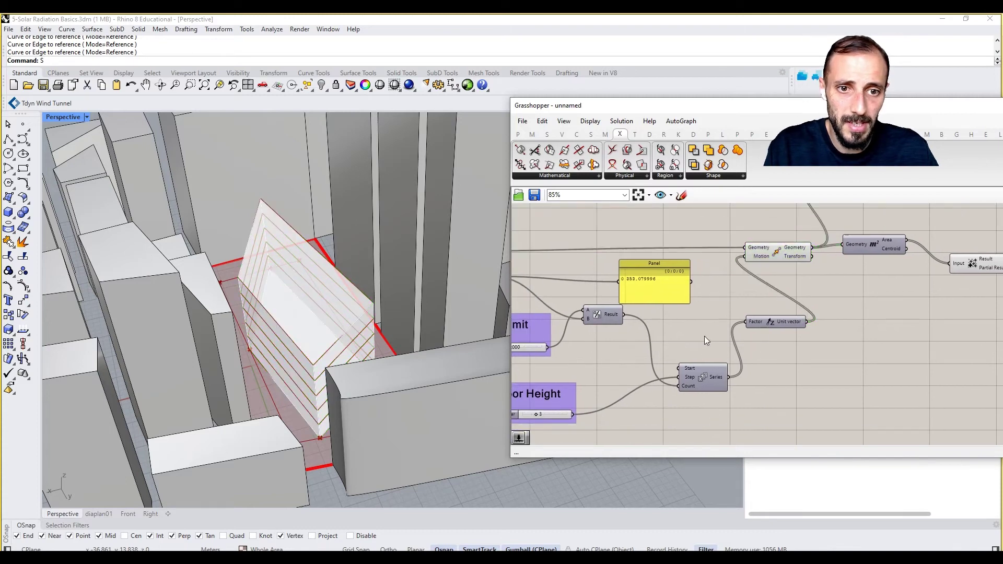
double_click(705, 337)
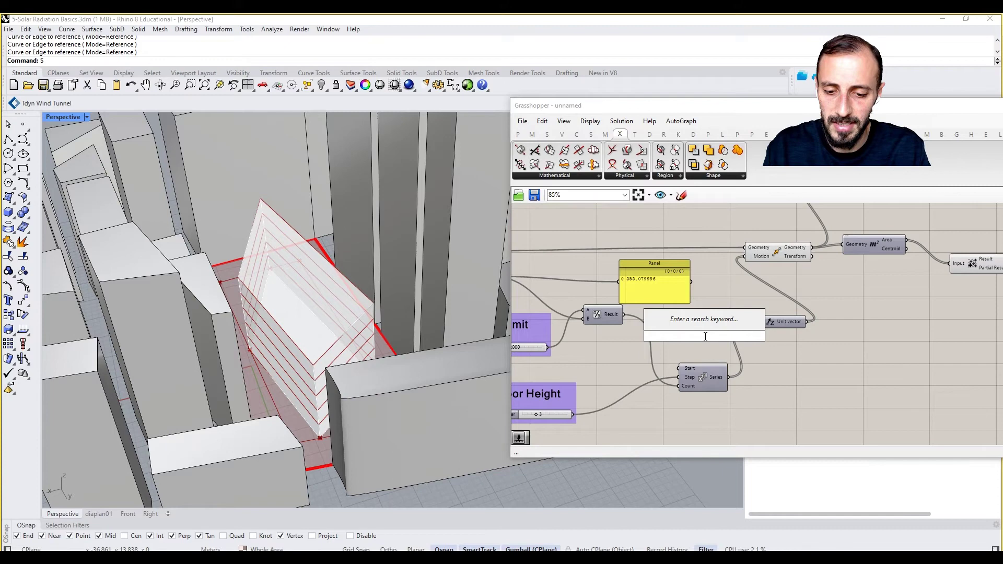
type("multip")
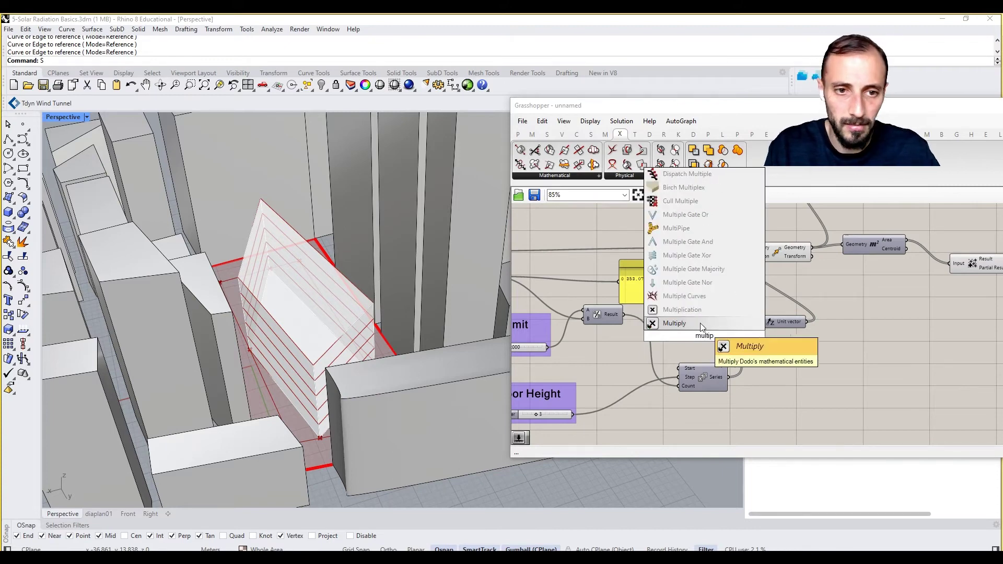
left_click(661, 322)
left_click_drag(703, 333, 682, 330)
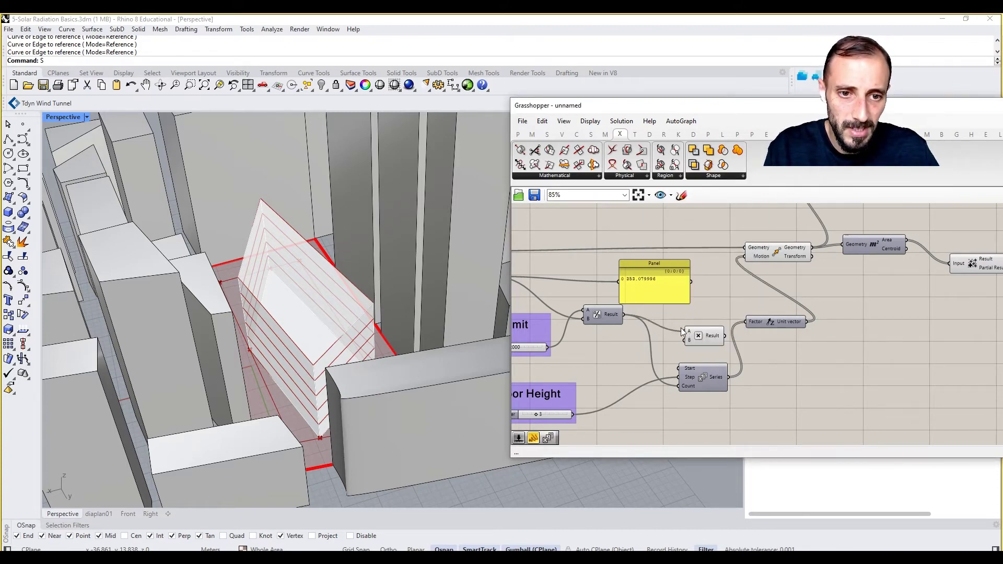
right_click_drag(622, 387, 663, 372)
left_click_drag(697, 352, 725, 328)
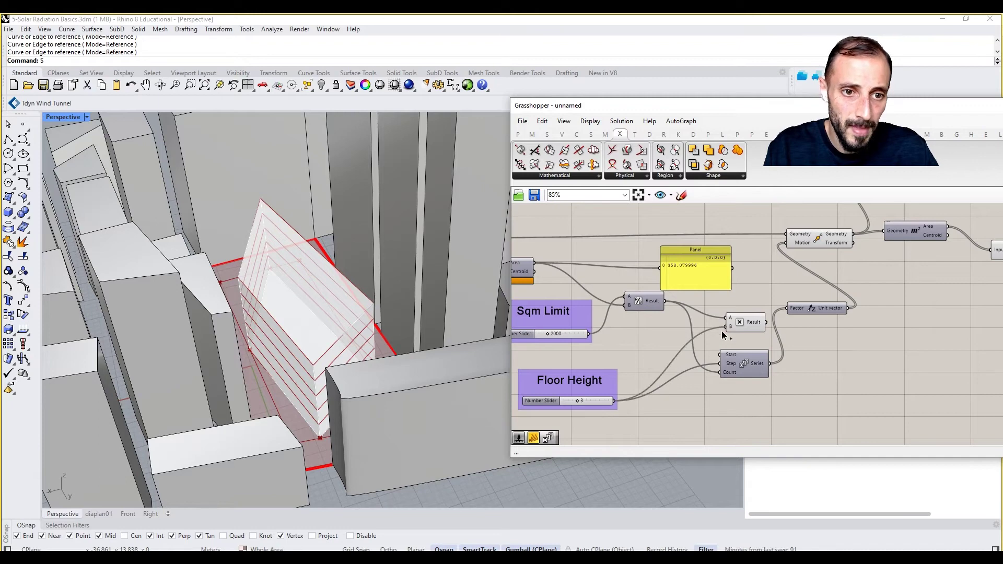
Wire the Multiplication Result into the Unit Z Factor in place of the Series output.
right_click_drag(764, 323, 713, 352)
left_click_drag(738, 336, 739, 335)
right_click_drag(791, 283, 747, 322)
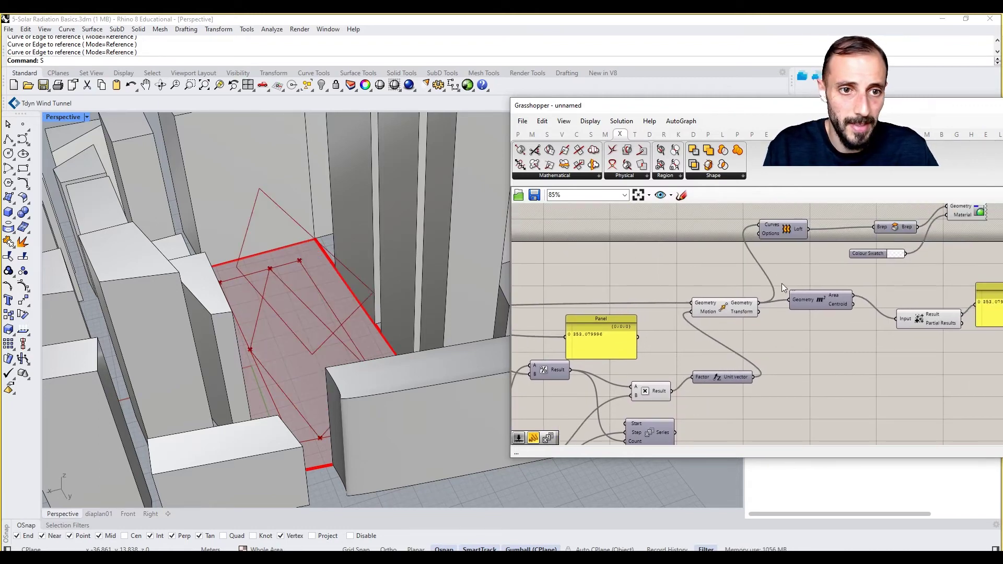
Add an Extrude component above the Move component and wire the Unit Z vector into its Direction.
left_click(739, 313)
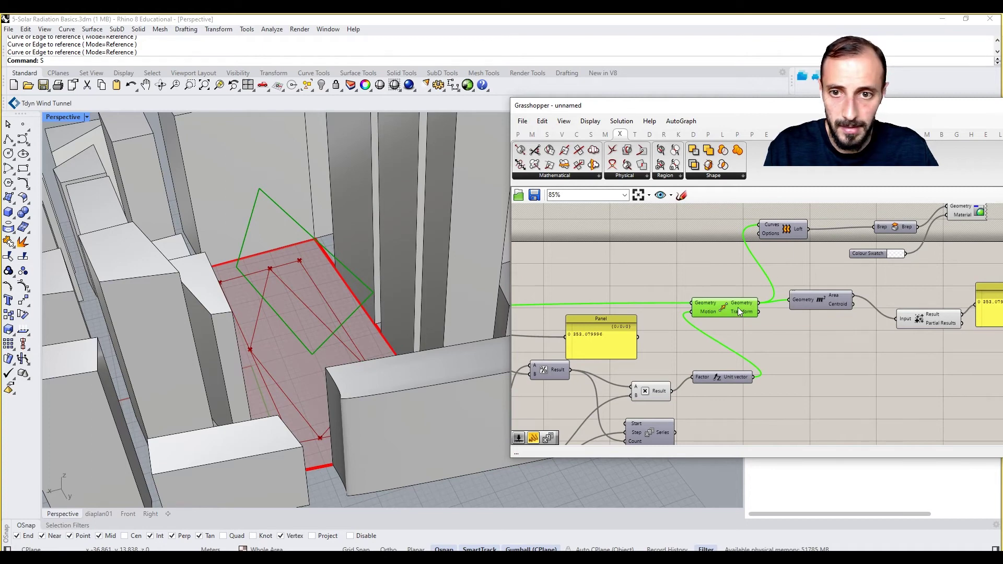
right_click_drag(688, 386, 922, 341)
right_click_drag(814, 261, 779, 268)
double_click(779, 268)
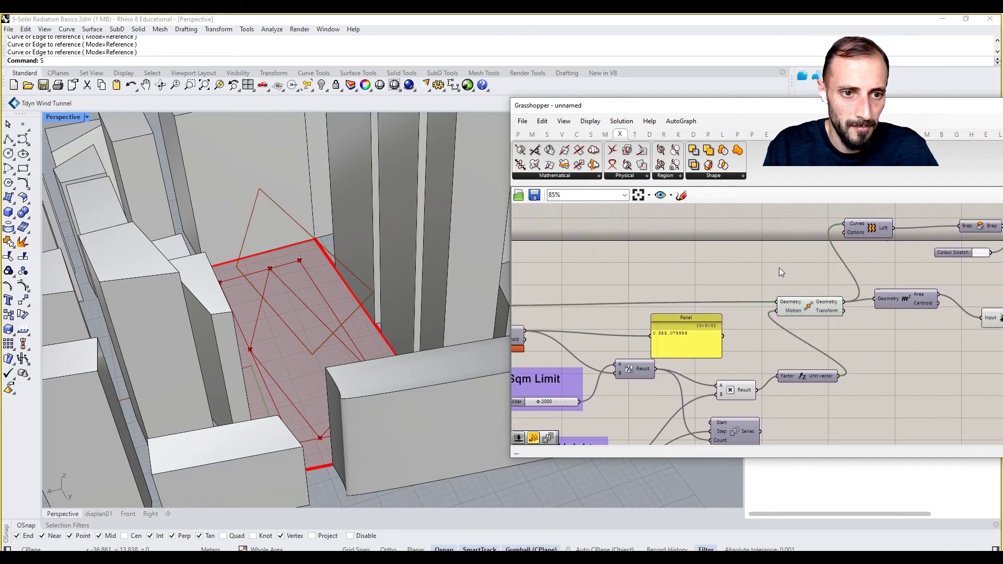
type("ex")
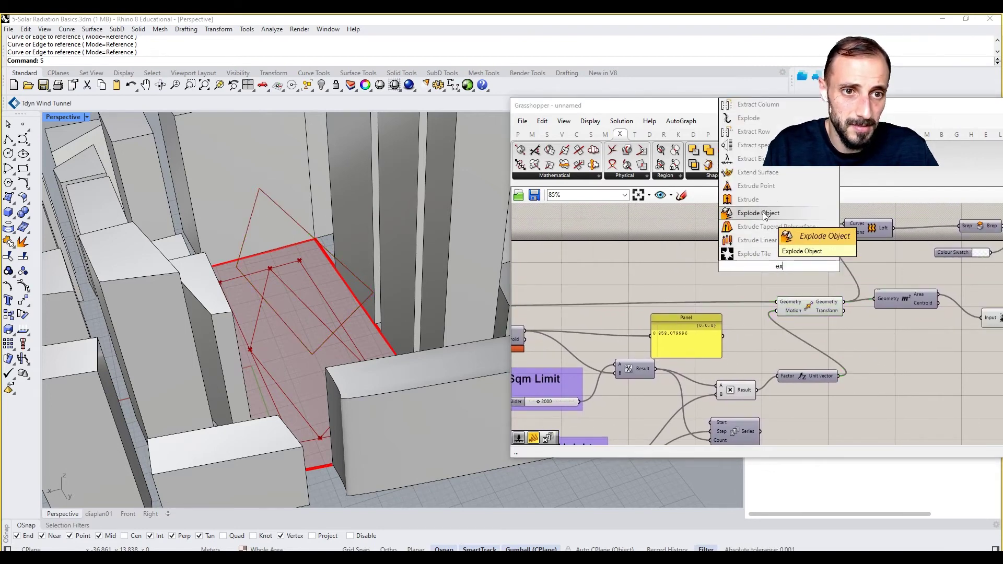
left_click(765, 201)
left_click_drag(838, 376, 748, 271)
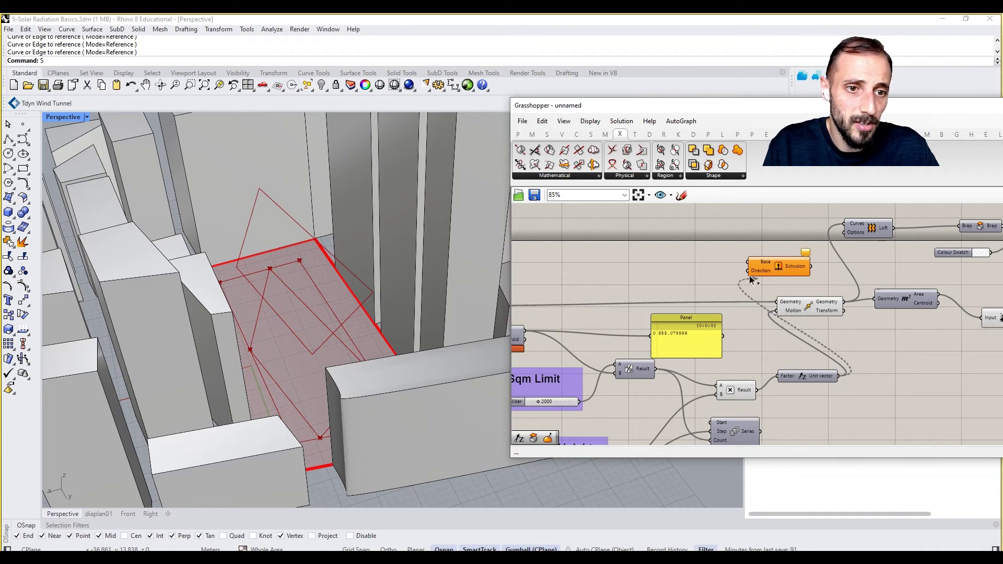
Wire the Polyline output into the Extrude Base and place the Extrude component below the Loft.
right_click_drag(537, 330, 675, 348)
left_click_drag(582, 322, 898, 282)
right_click_drag(886, 282, 808, 287)
left_click(873, 288)
right_click_drag(888, 294, 801, 295)
left_click(841, 280)
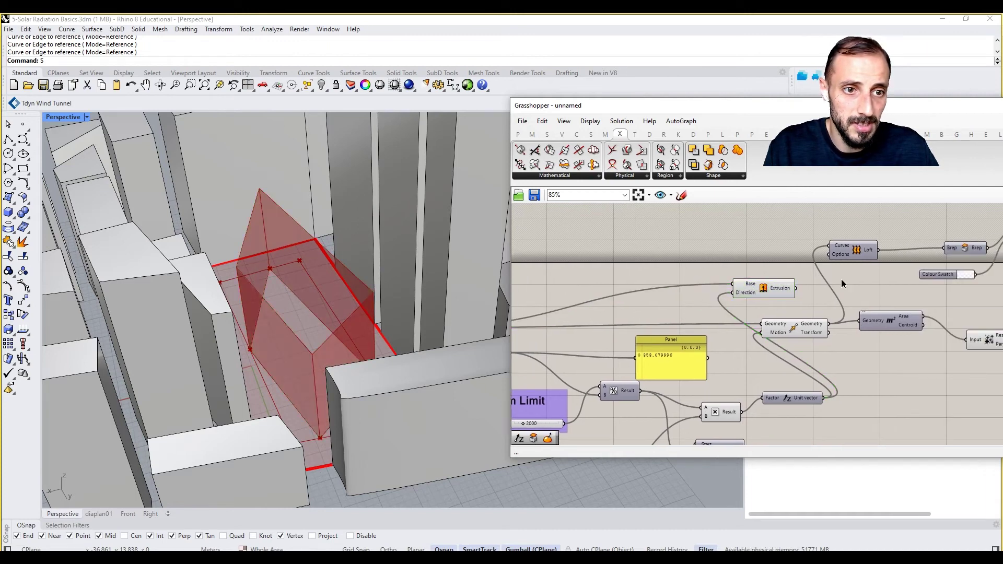
left_click_drag(779, 294, 867, 288)
right_click_drag(868, 288, 832, 287)
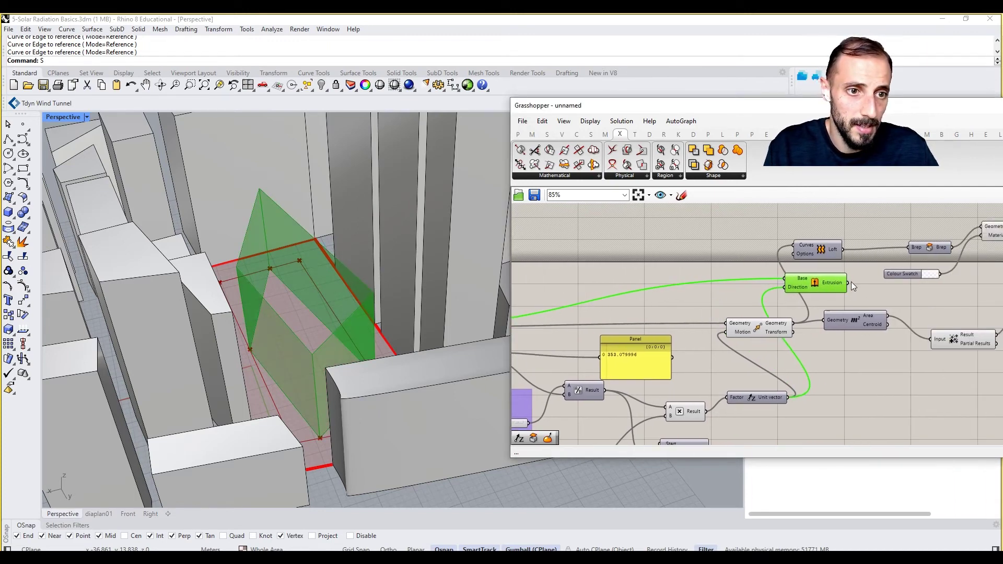
Wire the Extrusion output into the Cap Holes Brep input in place of the Loft and turn off the Extrude preview.
left_click_drag(848, 283, 909, 248)
right_click_drag(717, 352, 762, 333)
left_click(917, 363)
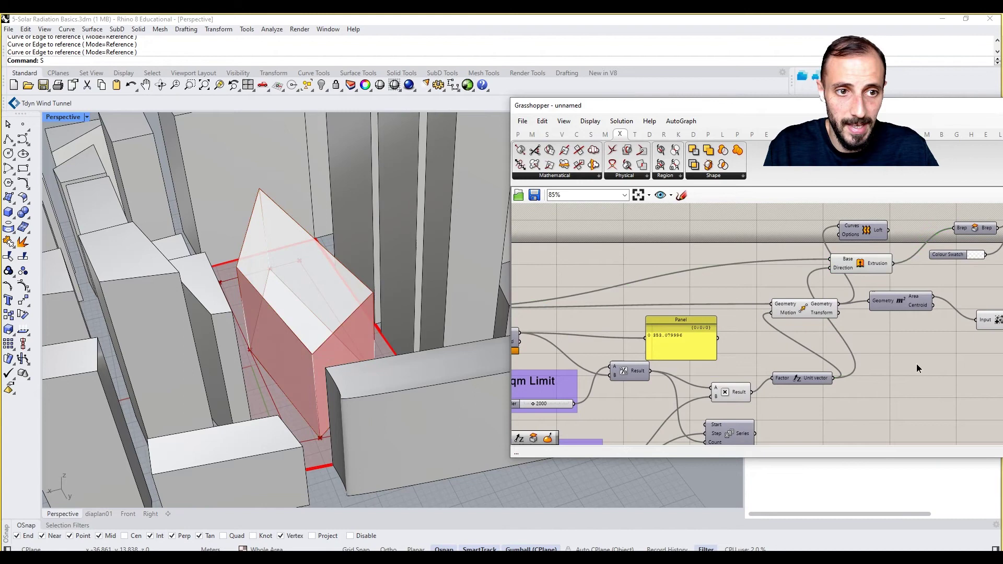
left_click(863, 260)
middle_click(749, 231)
left_click(754, 253)
Adjust the gene pool values again to give the building mass a different footprint.
right_click_drag(745, 254, 779, 249)
scroll(705, 282, "down", 4)
scroll(581, 304, "up", 4)
right_click_drag(581, 305, 870, 303)
scroll(606, 318, "up", 4)
left_click_drag(606, 325, 588, 346)
scroll(889, 337, "down", 6)
right_click_drag(942, 335, 666, 361)
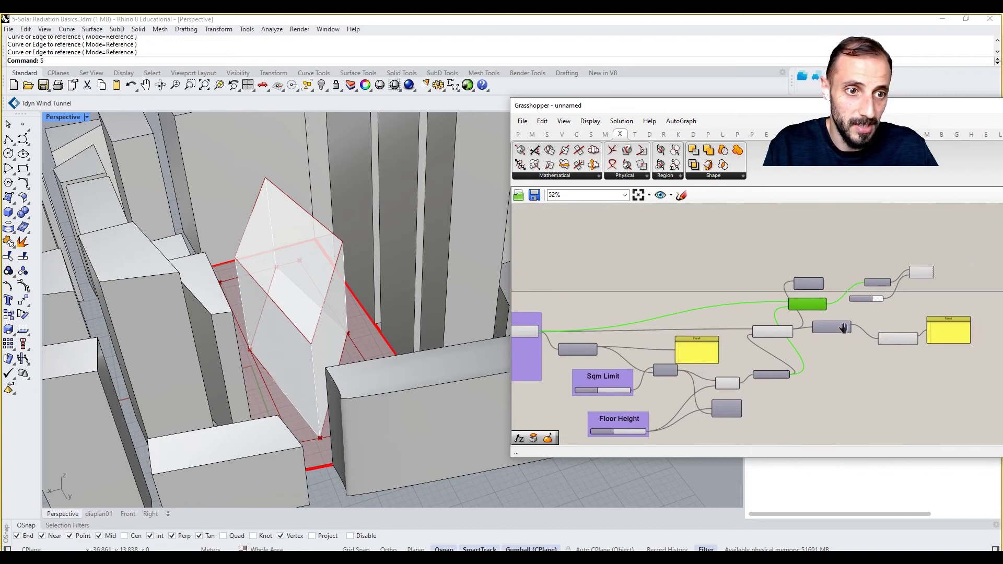
Wire the Loft output back into the Cap Holes Brep input and move the Extrude component aside.
right_click_drag(844, 329, 783, 342)
scroll(783, 342, "up", 3)
left_click_drag(749, 271, 814, 268)
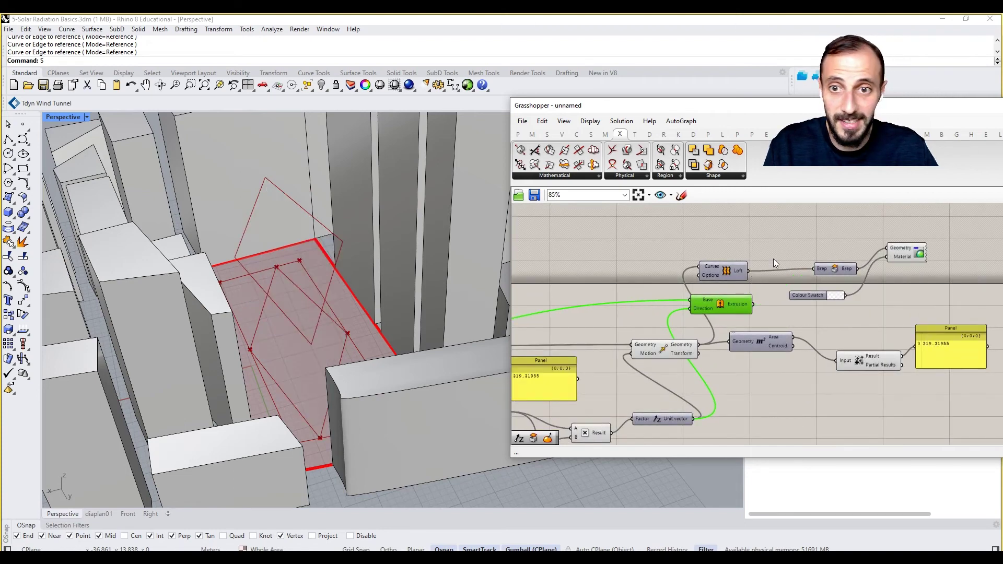
left_click_drag(720, 306, 640, 278)
right_click_drag(646, 295, 735, 289)
Reconnect the Series output to the Unit Z Factor in place of the Multiplication Result.
left_click(755, 342)
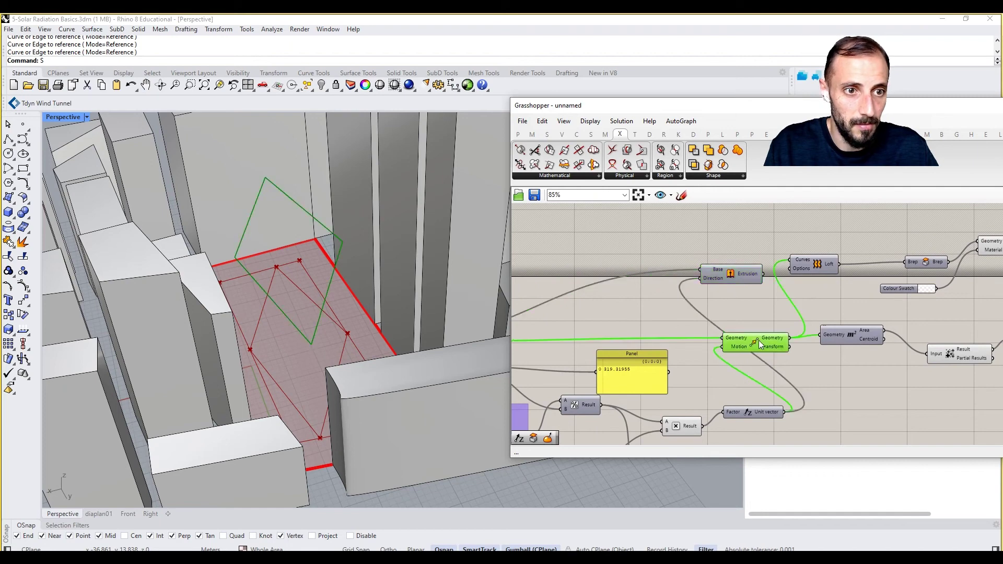
right_click_drag(791, 328, 840, 286)
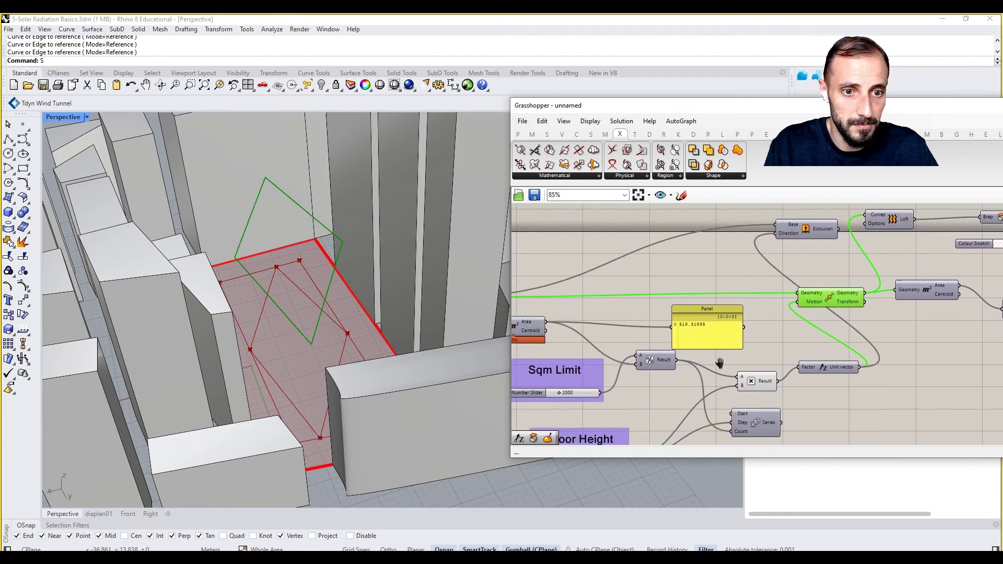
right_click_drag(720, 363, 757, 311)
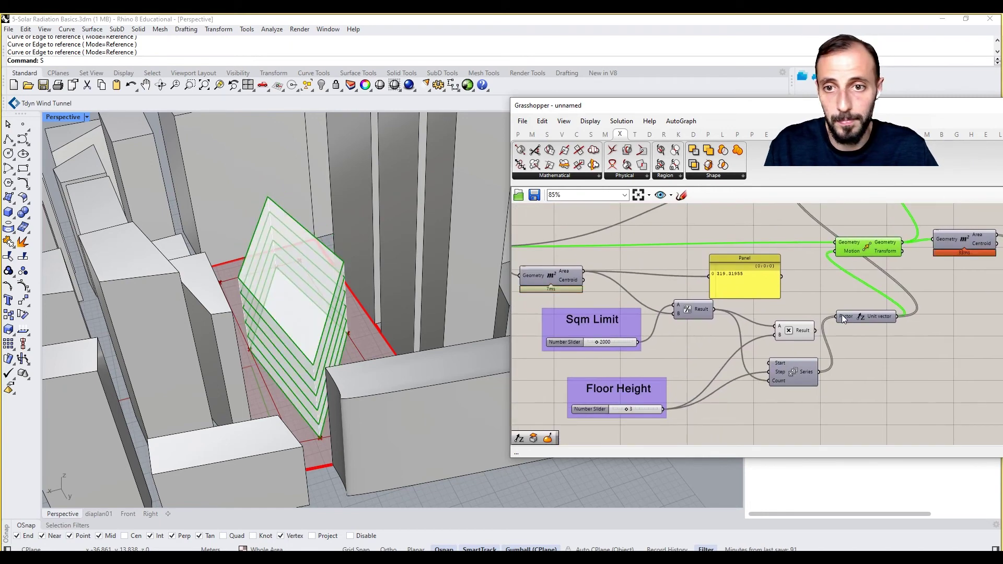
Delete the unused Extrude and Multiplication components.
right_click_drag(843, 317, 646, 365)
left_click(642, 360)
left_click(686, 231)
key("Delete")
right_click_drag(653, 298, 734, 282)
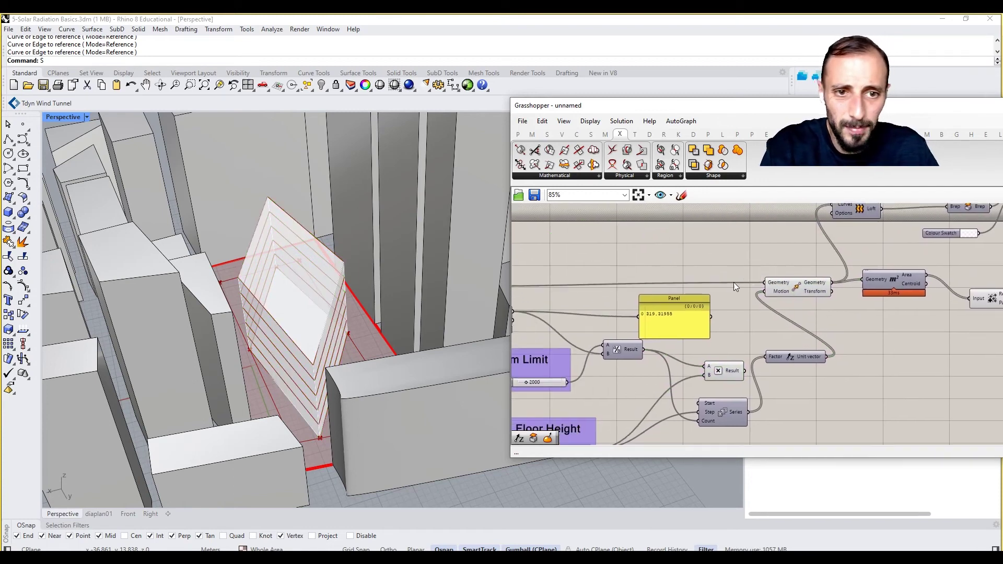
left_click(728, 364)
key("Delete")
right_click_drag(698, 355, 924, 322)
scroll(924, 322, "down", 3)
scroll(679, 324, "up", 5)
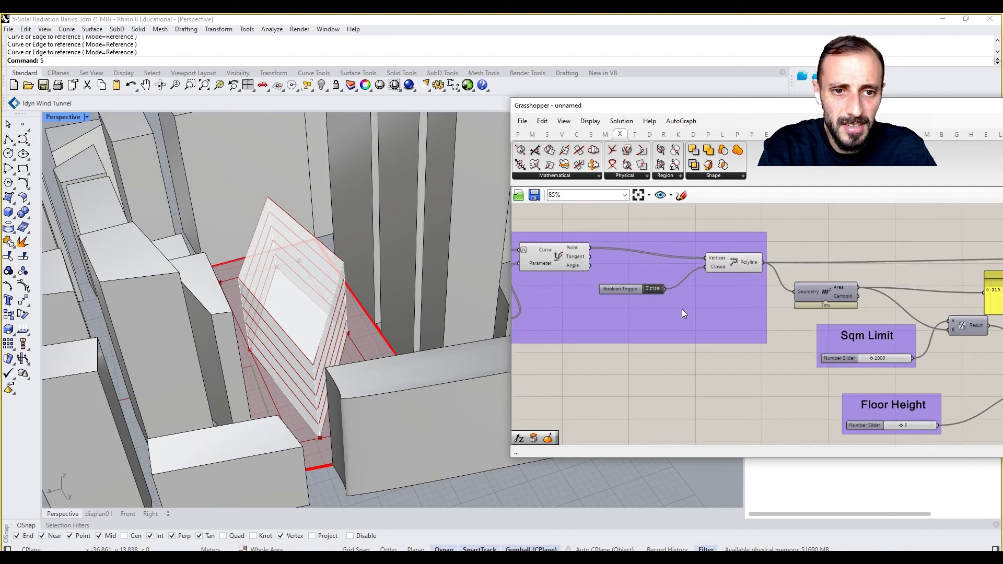
Adjust a gene pool value to give the stacked building mass another footprint.
left_click_drag(676, 334, 734, 333)
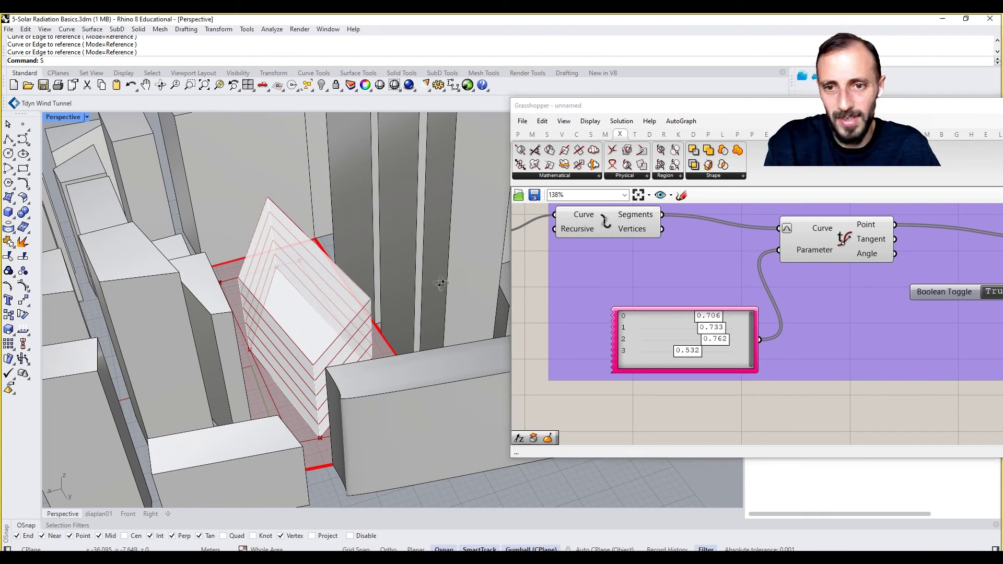
right_click_drag(441, 284, 383, 350)
Group the floor-stacking, area, Loft, Cap Holes and preview components together in one group.
right_click_drag(785, 341, 668, 343)
scroll(668, 343, "down", 6)
right_click_drag(899, 334, 622, 316)
right_click_drag(861, 327, 772, 339)
scroll(854, 235, "up", 1)
right_click_drag(854, 235, 898, 225)
left_click_drag(911, 214, 569, 428)
key("ctrl+g")
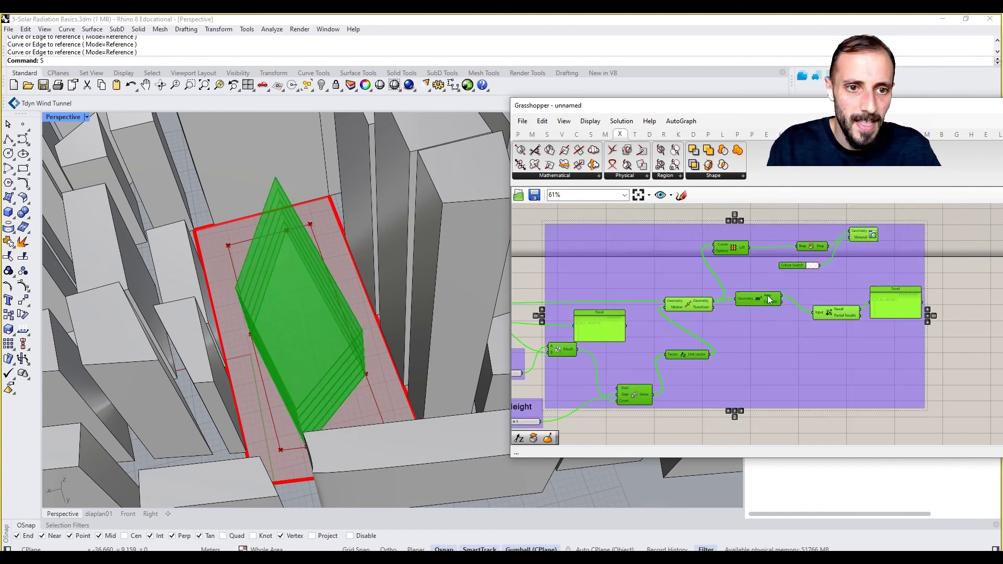
Examine the new group from the total-area panel back to the Sqm Limit and Floor Height sliders.
right_click_drag(768, 296, 815, 336)
left_click(898, 360)
scroll(934, 350, "up", 2)
left_click(937, 349)
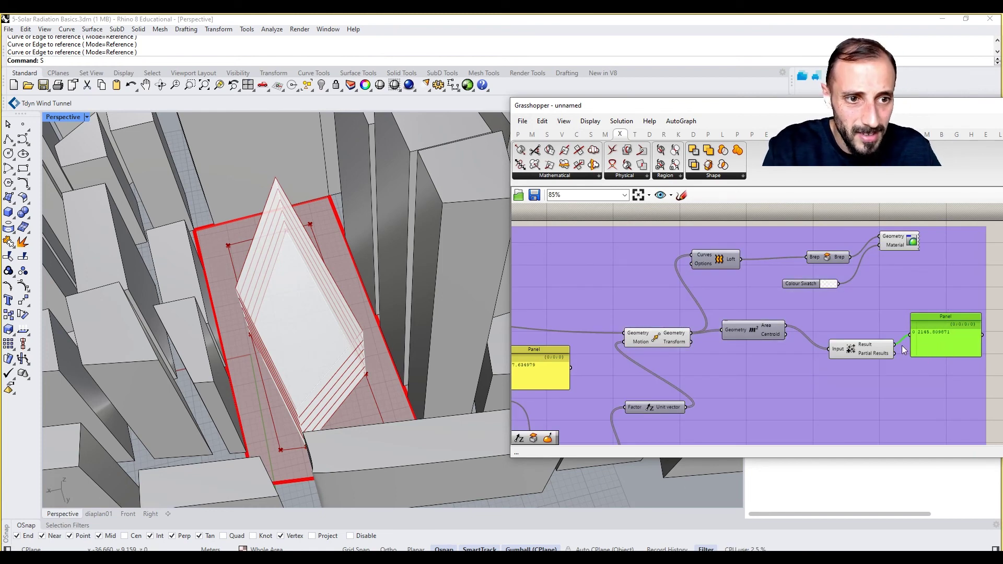
right_click_drag(890, 346, 923, 327)
scroll(923, 328, "down", 1)
scroll(608, 343, "up", 3)
right_click_drag(608, 343, 698, 298)
scroll(699, 298, "down", 3)
right_click_drag(636, 402, 677, 353)
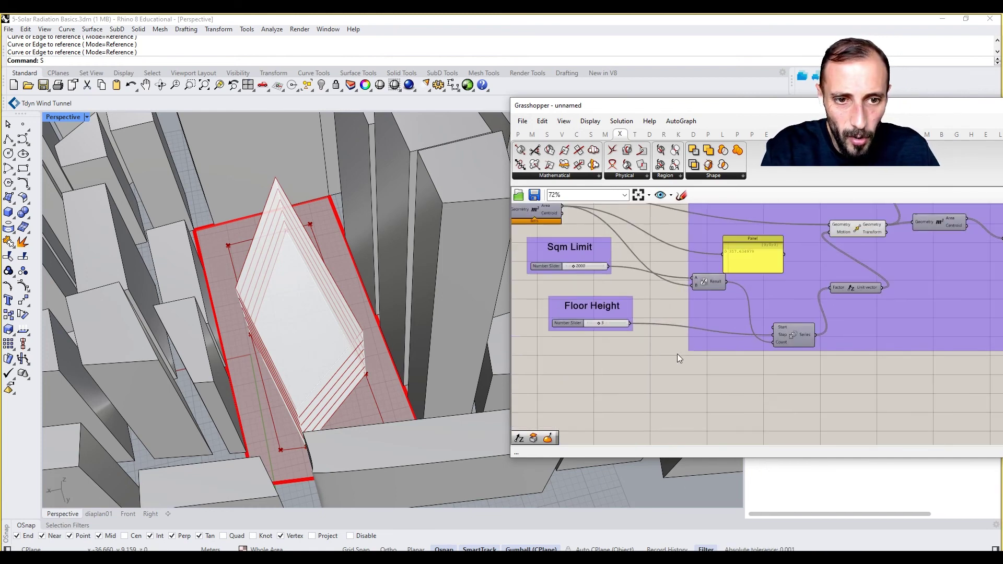
right_click_drag(609, 312, 620, 314)
right_click_drag(606, 272, 579, 291)
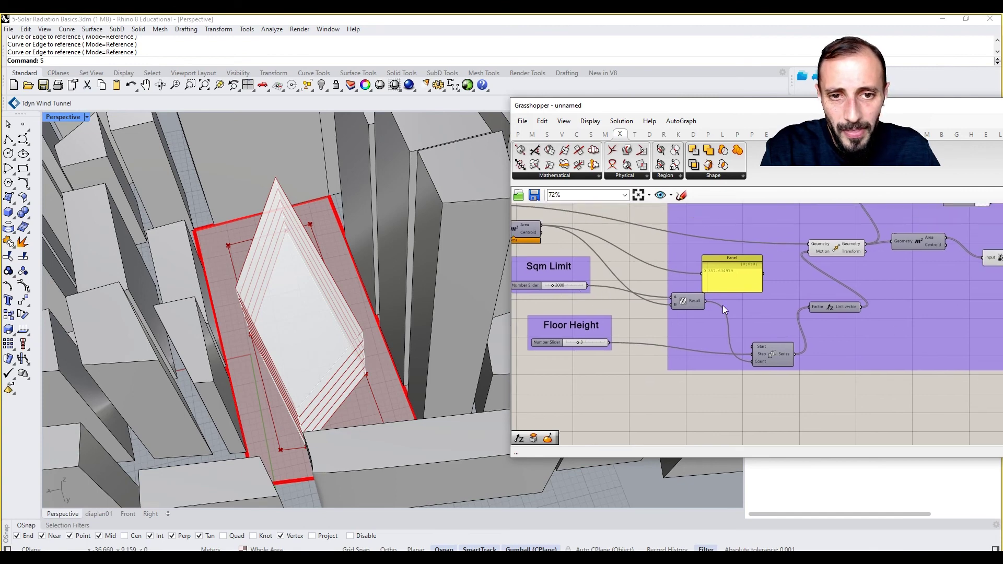
Delete the total-area panel and the Mass Addition component feeding it.
right_click_drag(918, 330, 785, 337)
scroll(785, 337, "down", 1)
scroll(905, 277, "up", 2)
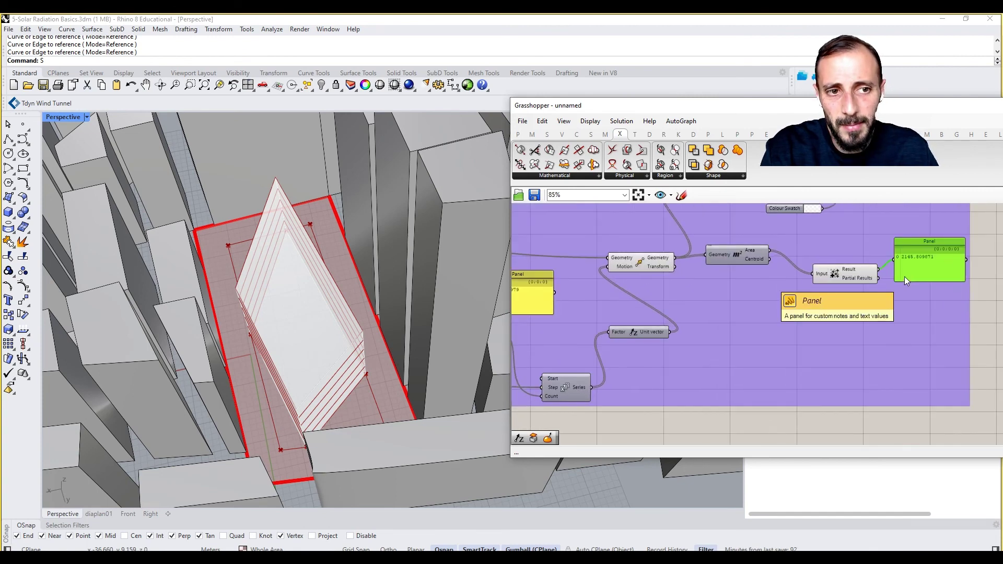
right_click_drag(909, 277, 881, 320)
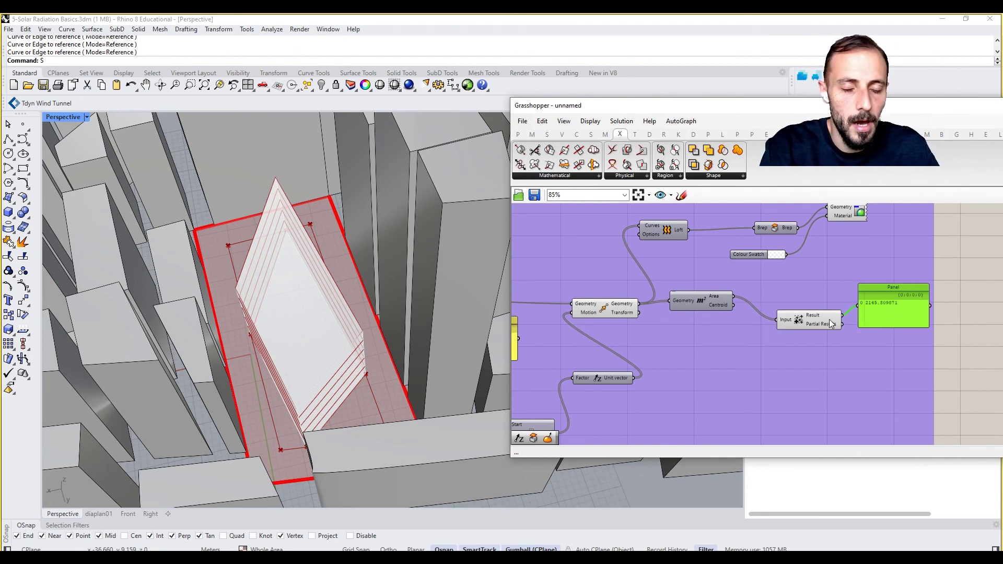
mouse_move(831, 321)
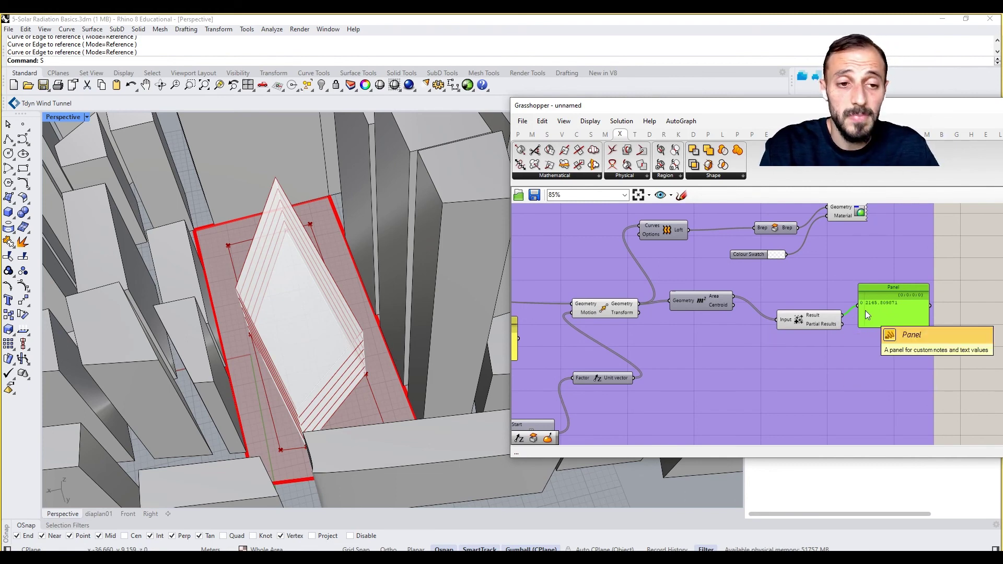
key("Delete")
left_click(819, 319)
key("Delete")
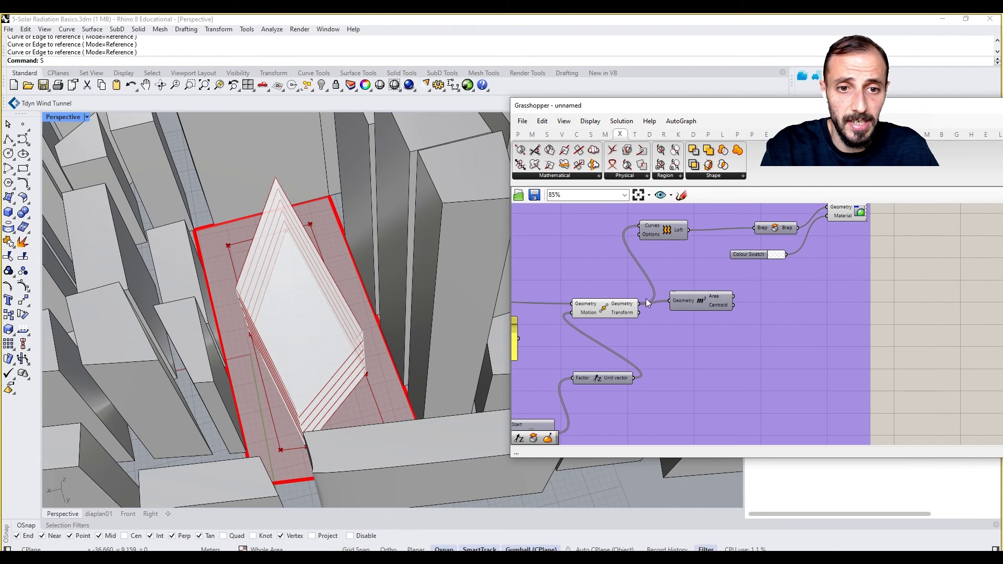
Set the wire display of the Loft component's Curves input to Hidden.
right_click(648, 224)
mouse_move(732, 258)
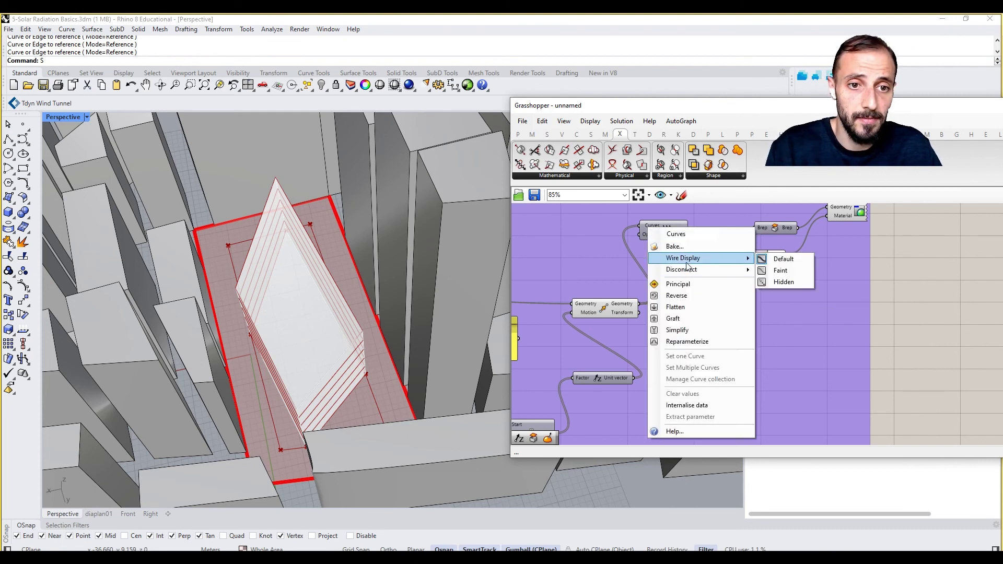
left_click(784, 282)
Move the Loft, Cap Holes, Colour Swatch and preview components slightly up, and delete the unused Area component after the Move.
scroll(784, 286, "down", 3)
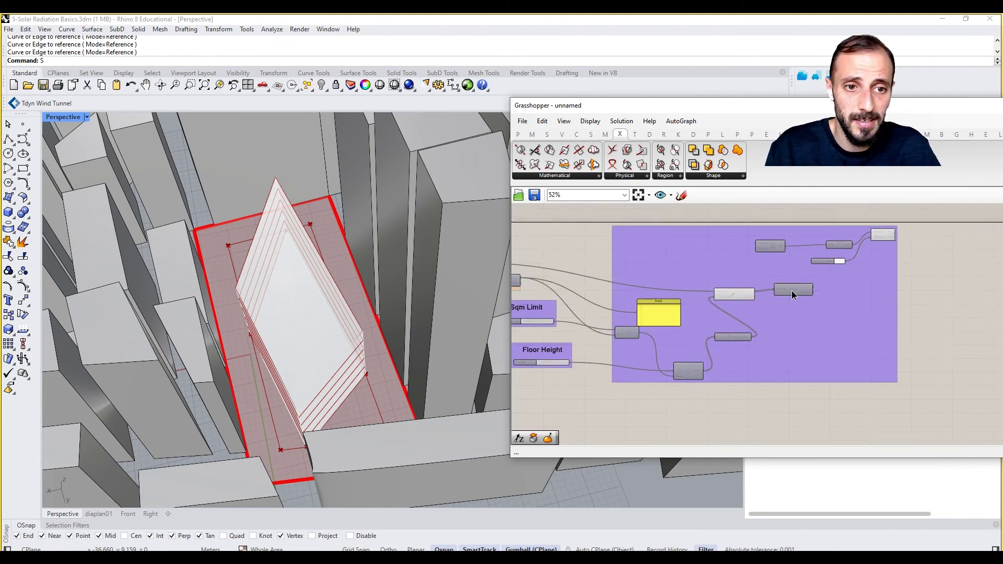
scroll(769, 299, "up", 2)
scroll(732, 297, "down", 2)
right_click_drag(808, 269, 799, 301)
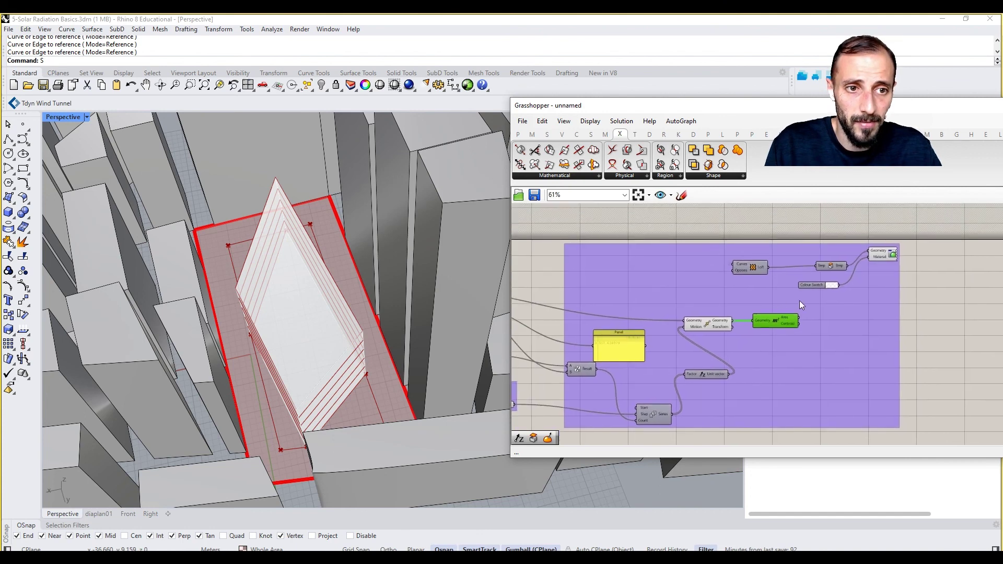
left_click_drag(762, 231, 904, 302)
left_click_drag(895, 261, 897, 243)
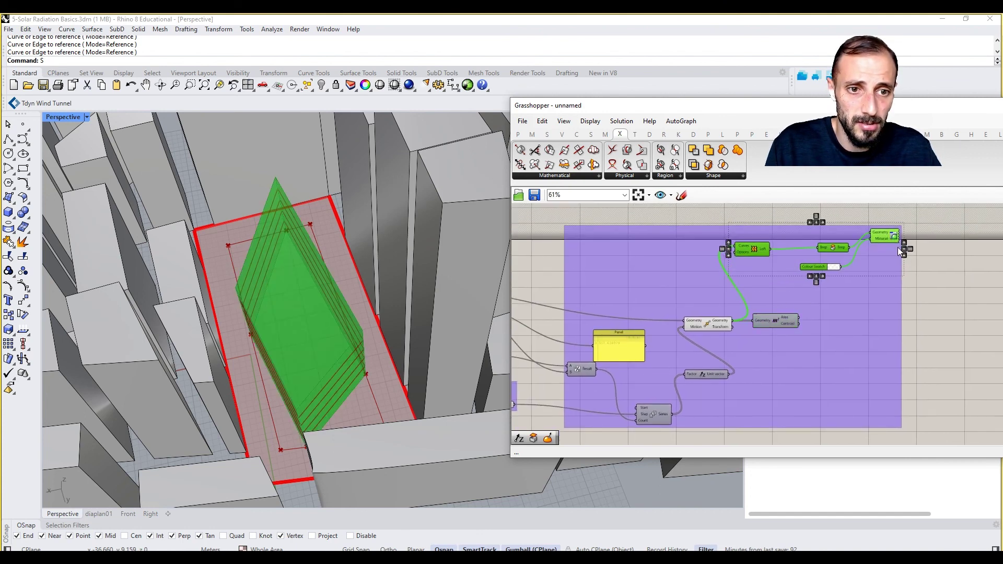
left_click(778, 311)
key("Delete")
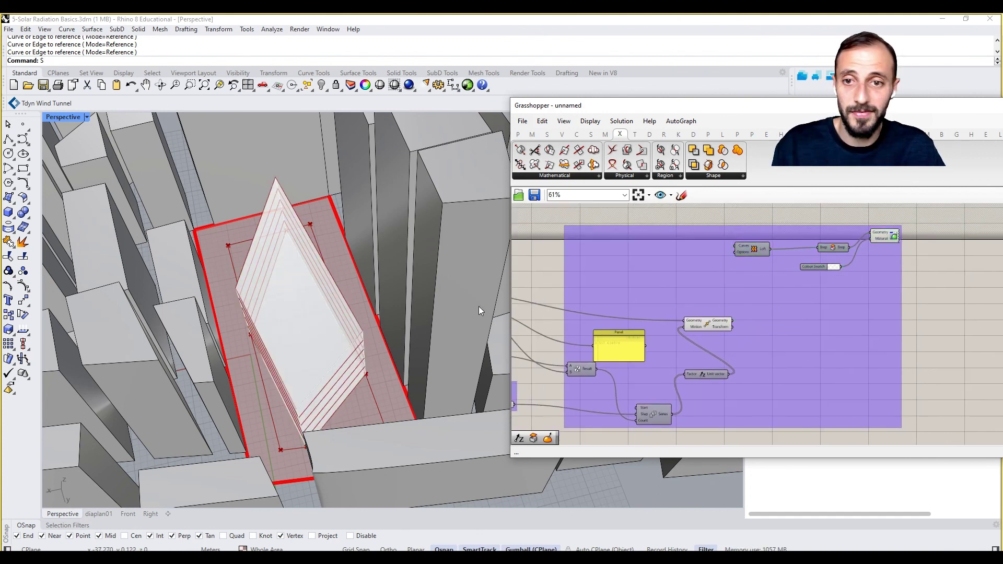
right_click_drag(361, 300, 349, 267)
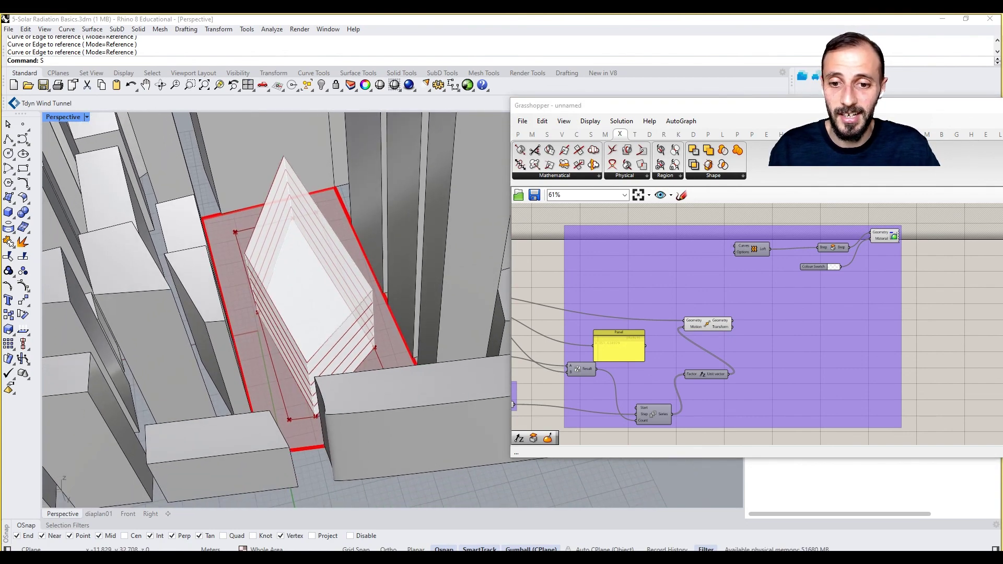